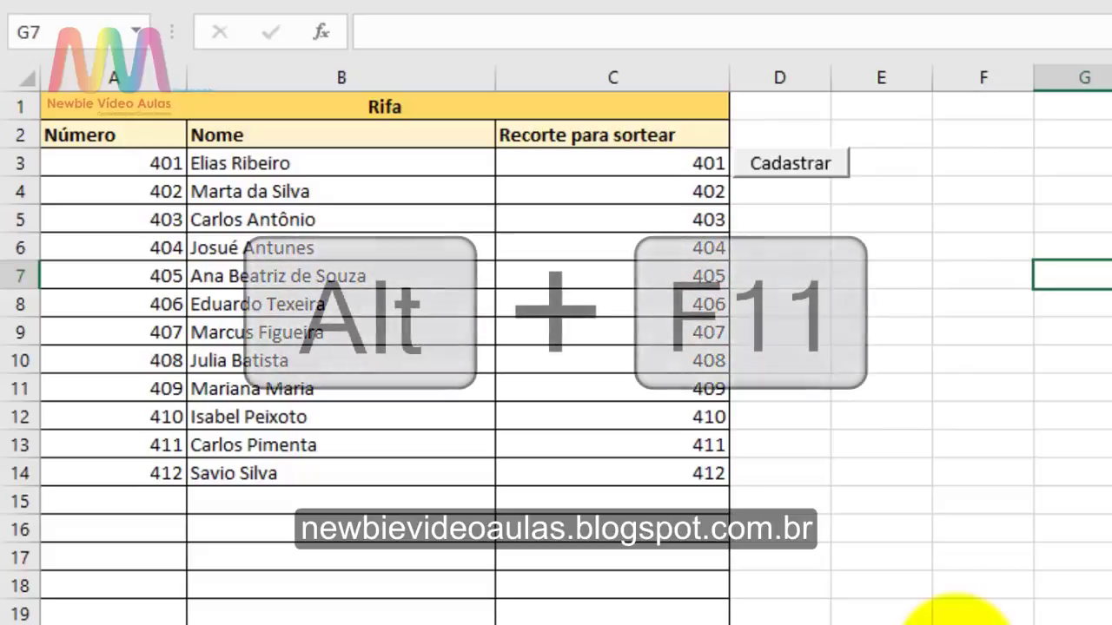
Open the VBA editor with Alt+F11 and go to the end of Cadastro in Módulo1
key(alt+F11)
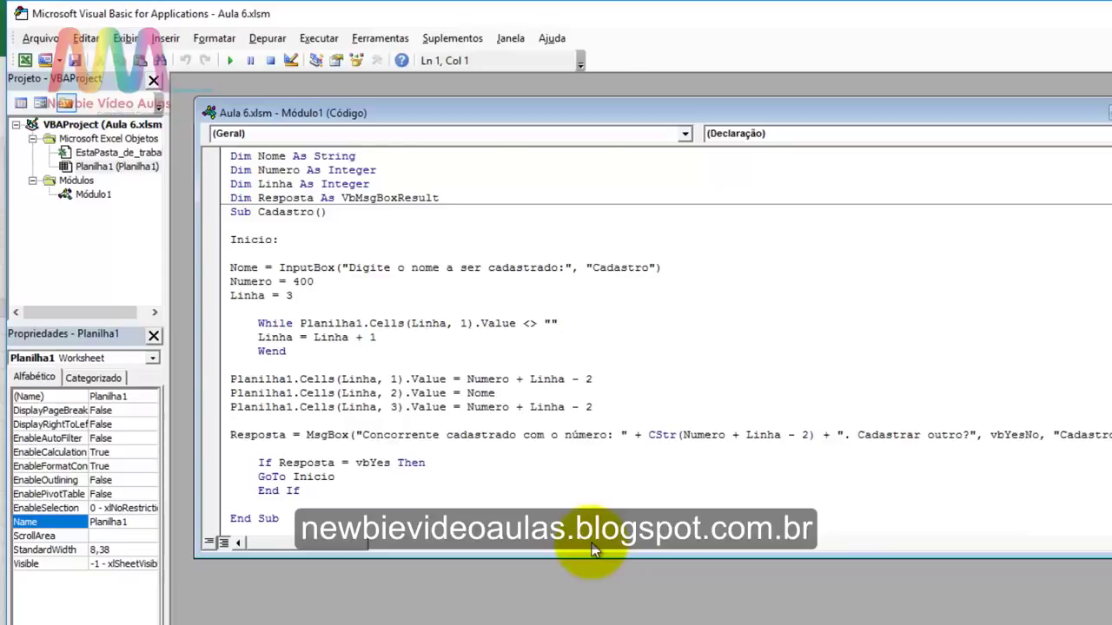
scroll(619, 483, down, 1)
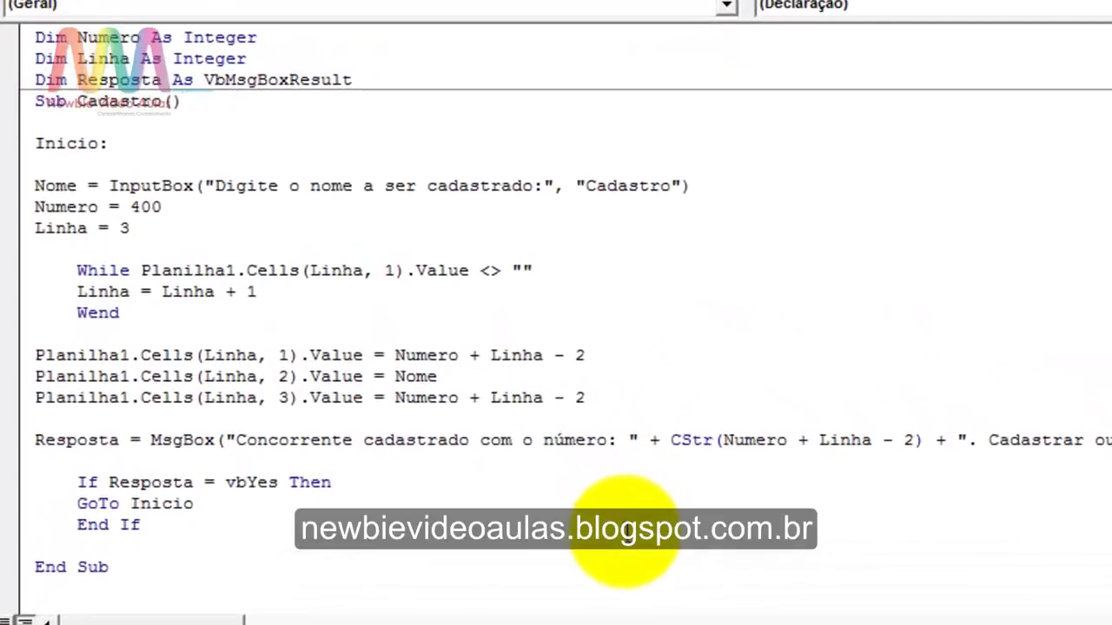
click(268, 565)
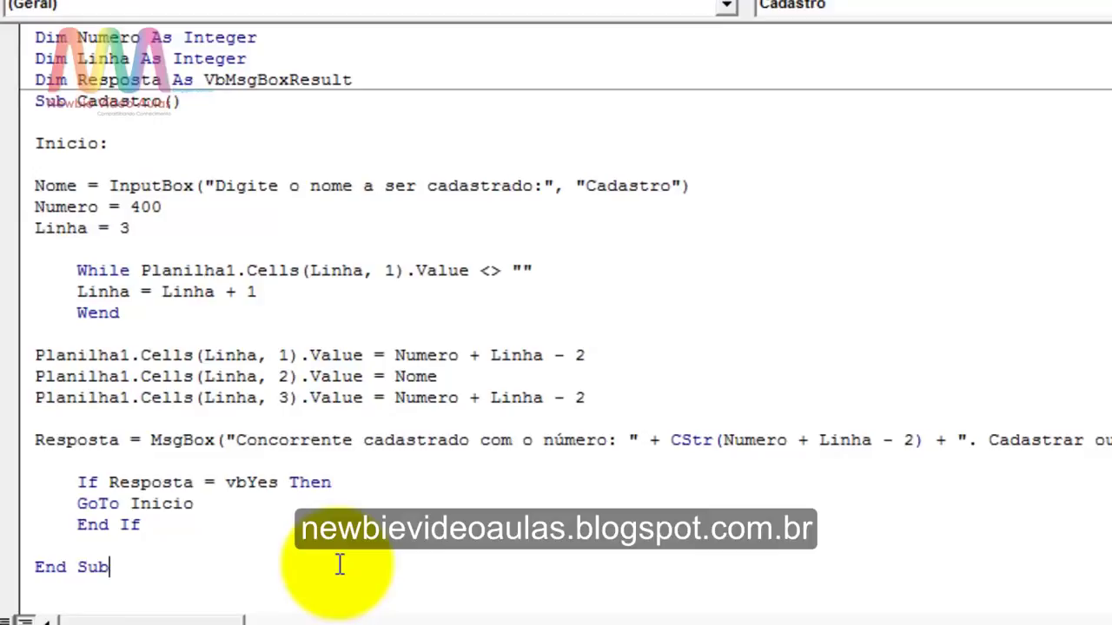
scroll(339, 565, up, 1)
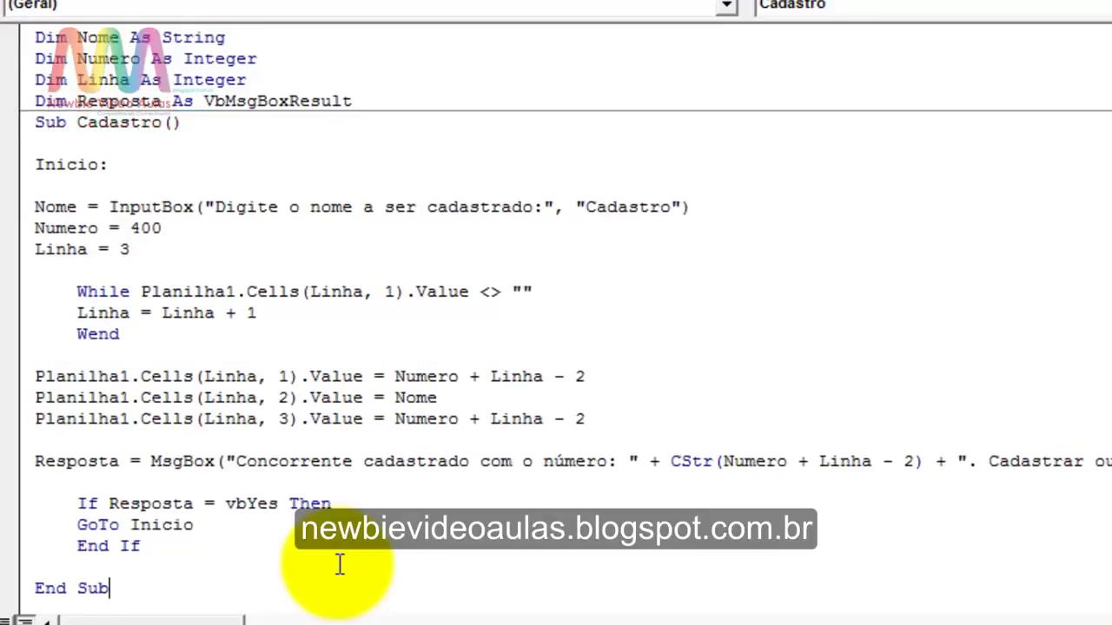
scroll(339, 564, down, 1)
scroll(339, 564, up, 1)
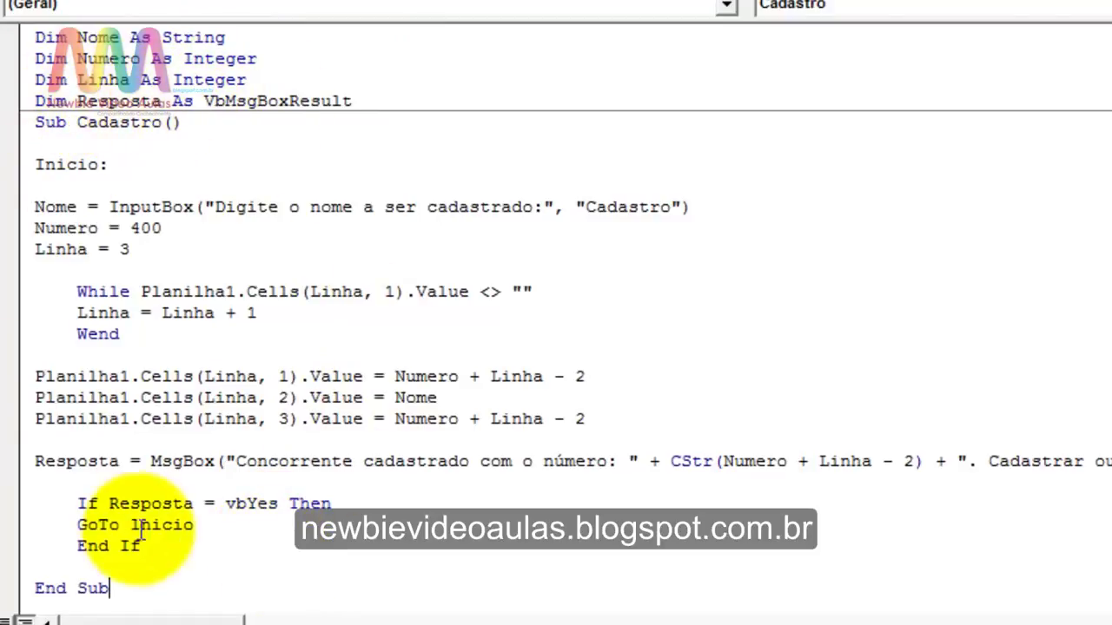
scroll(148, 588, down, 1)
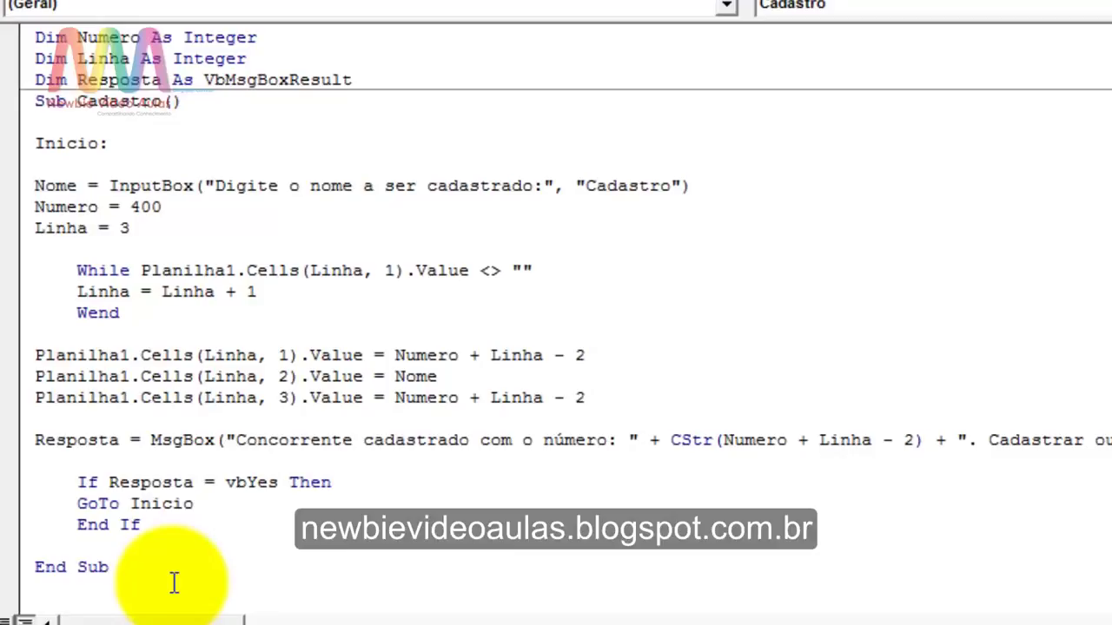
Create the Sorteio procedure below Cadastro, with blank lines inside it
key(Return)
text(S)
text(ub S)
text(ortei)
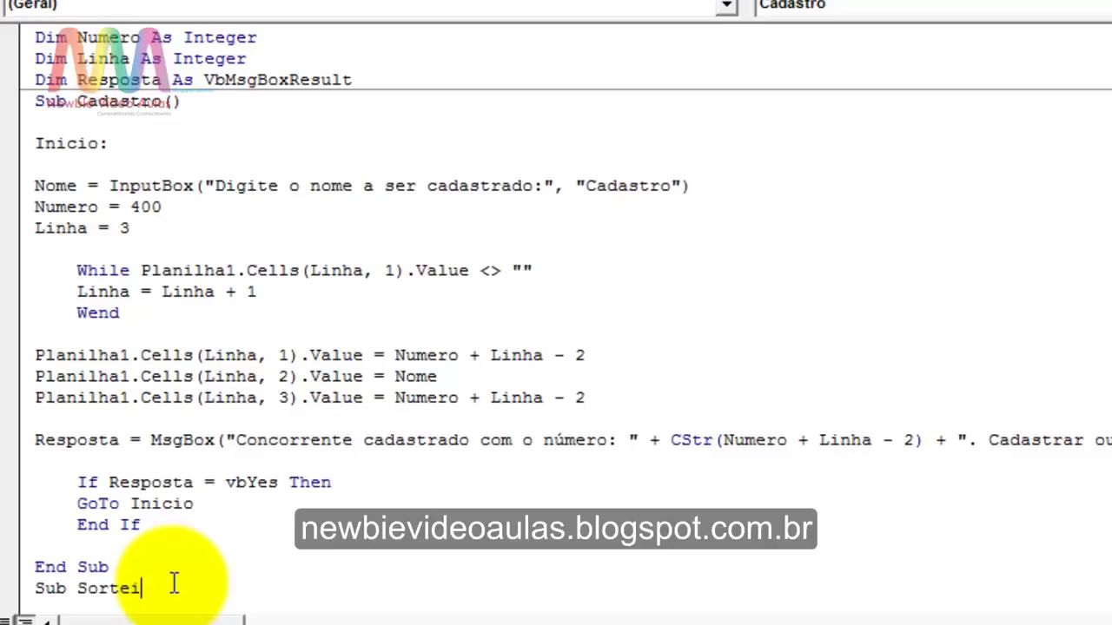
text(o)
key(Return)
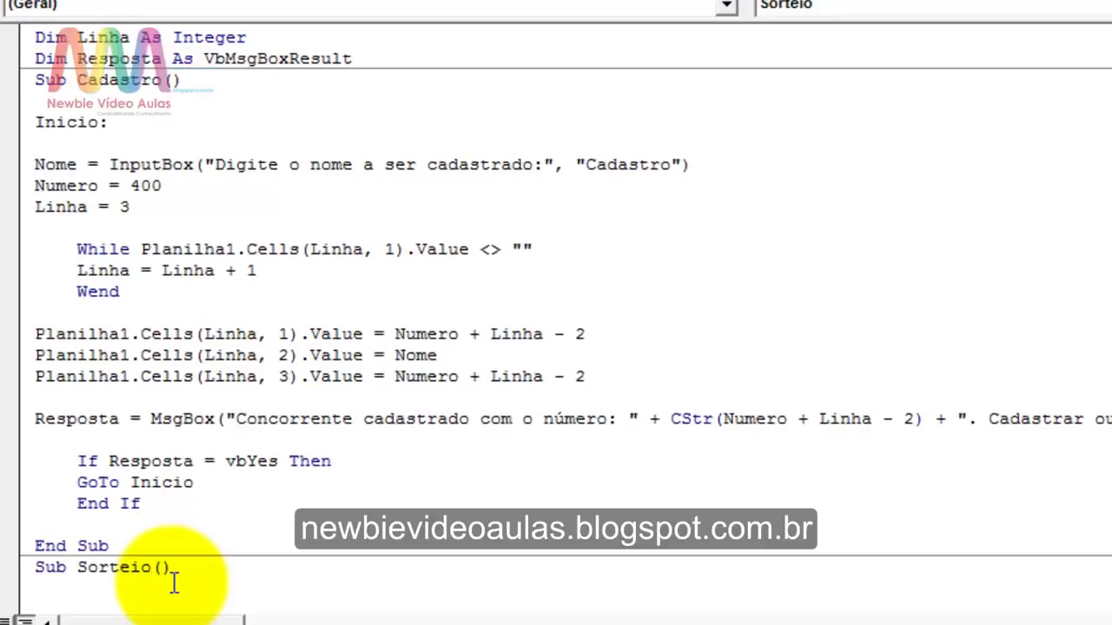
scroll(56, 514, down, 1)
key(Return)
key(Return)
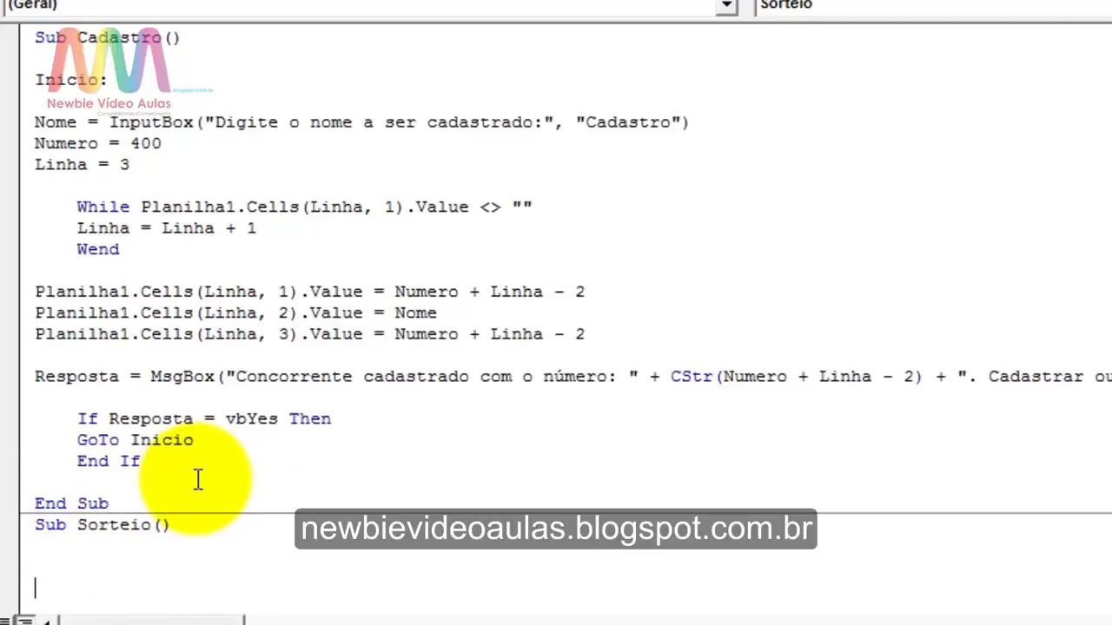
key(Up)
key(Return)
scroll(206, 463, down, 1)
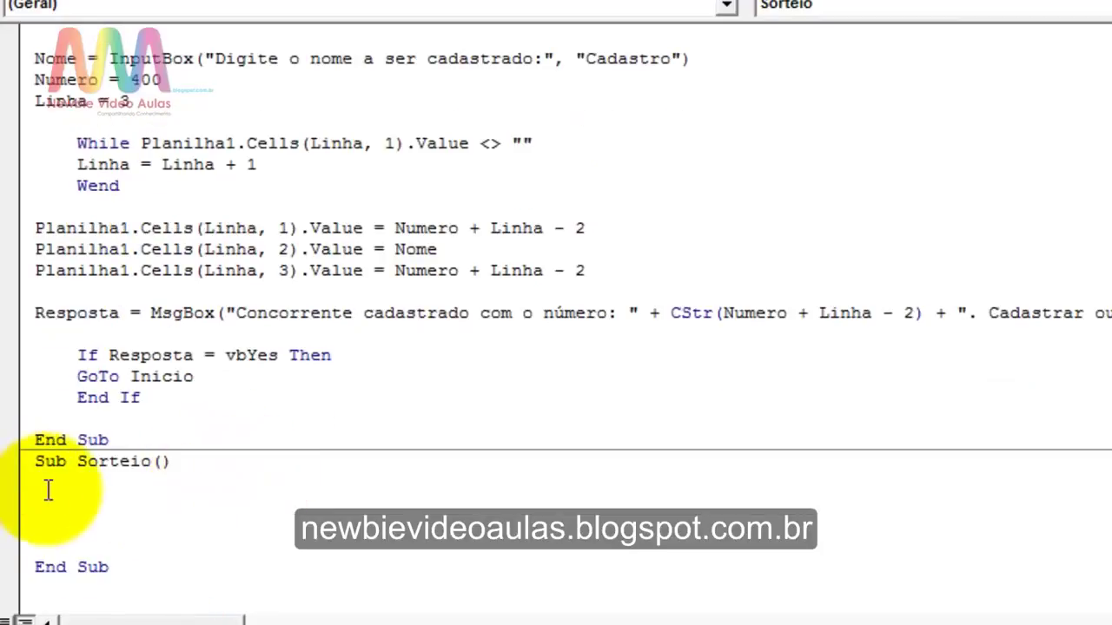
click(44, 488)
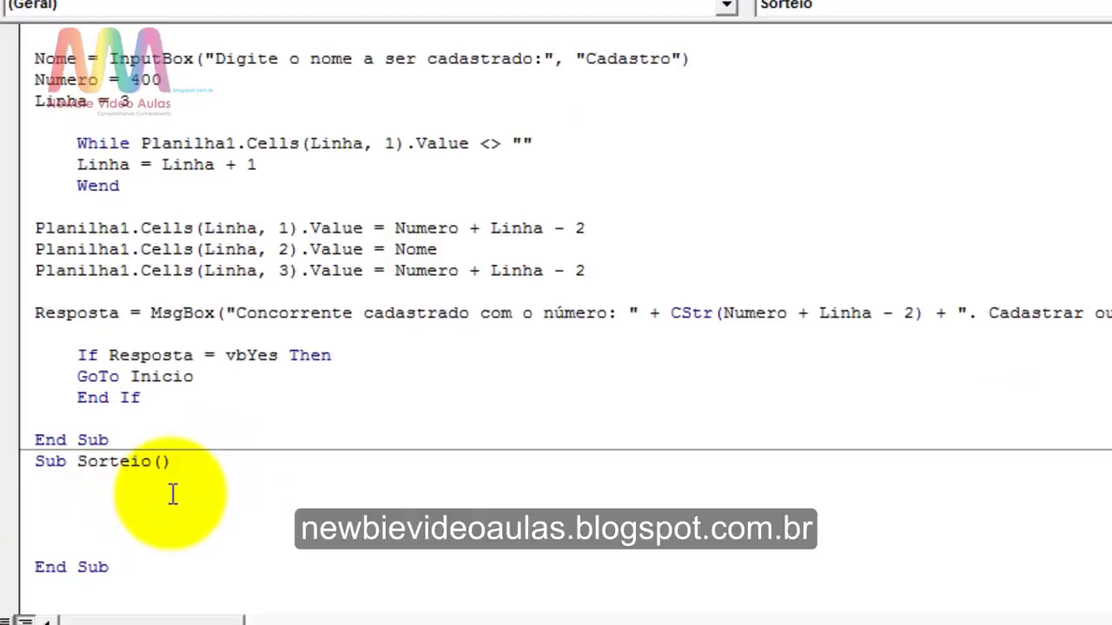
key(Return)
Declare Dim Celula As String and Dim Resultado As Integer in Sorteio
text(D)
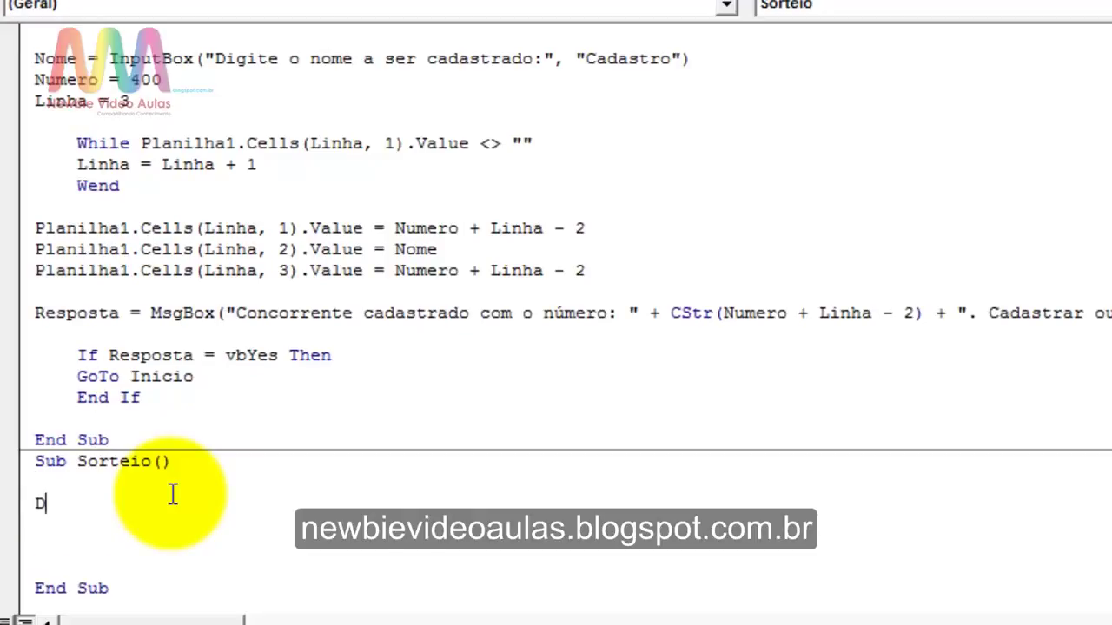
text(im )
text(Cel)
text(ula)
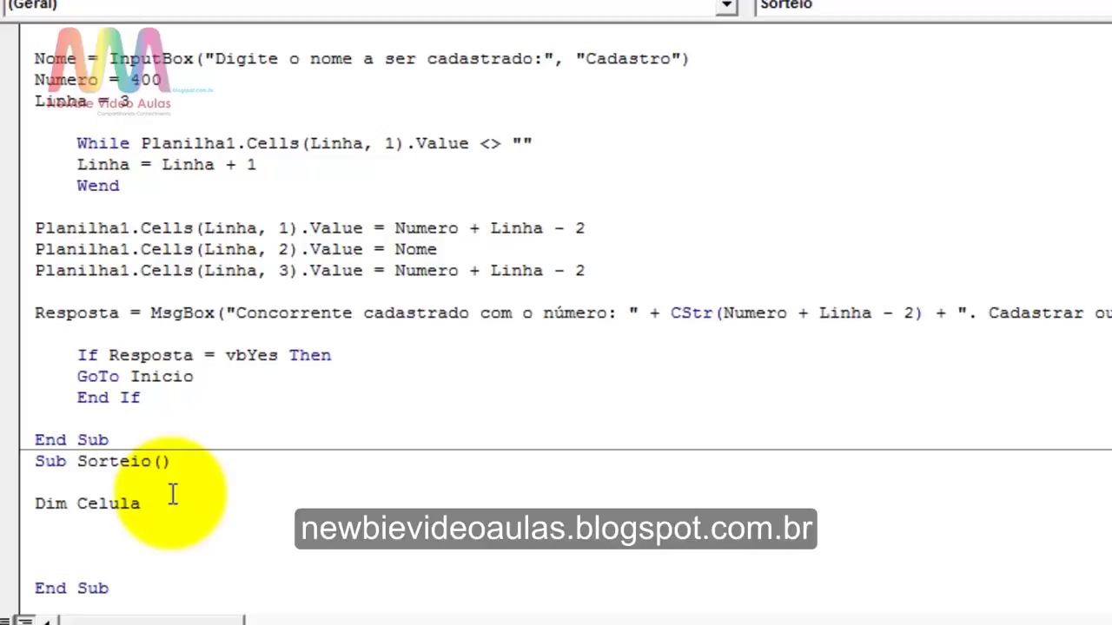
text( as st)
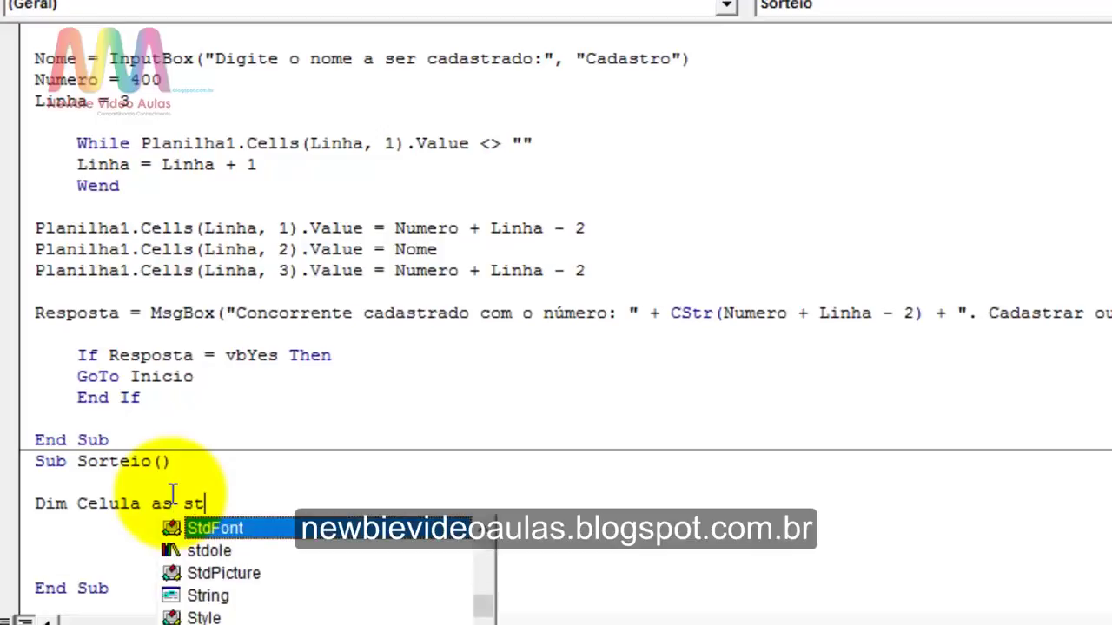
text(ring)
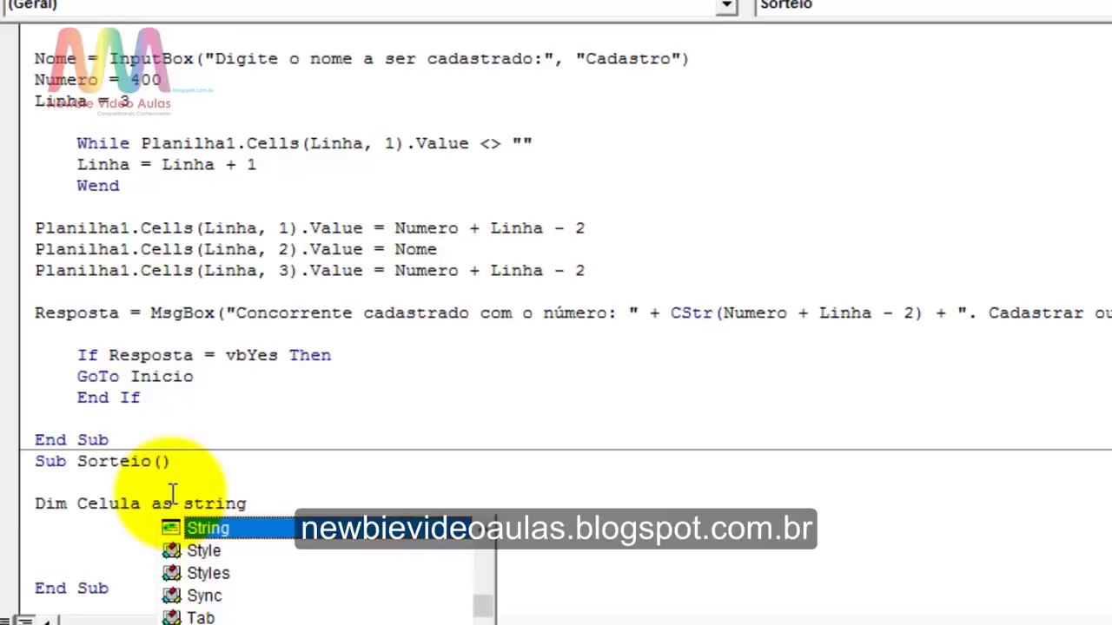
key(Return)
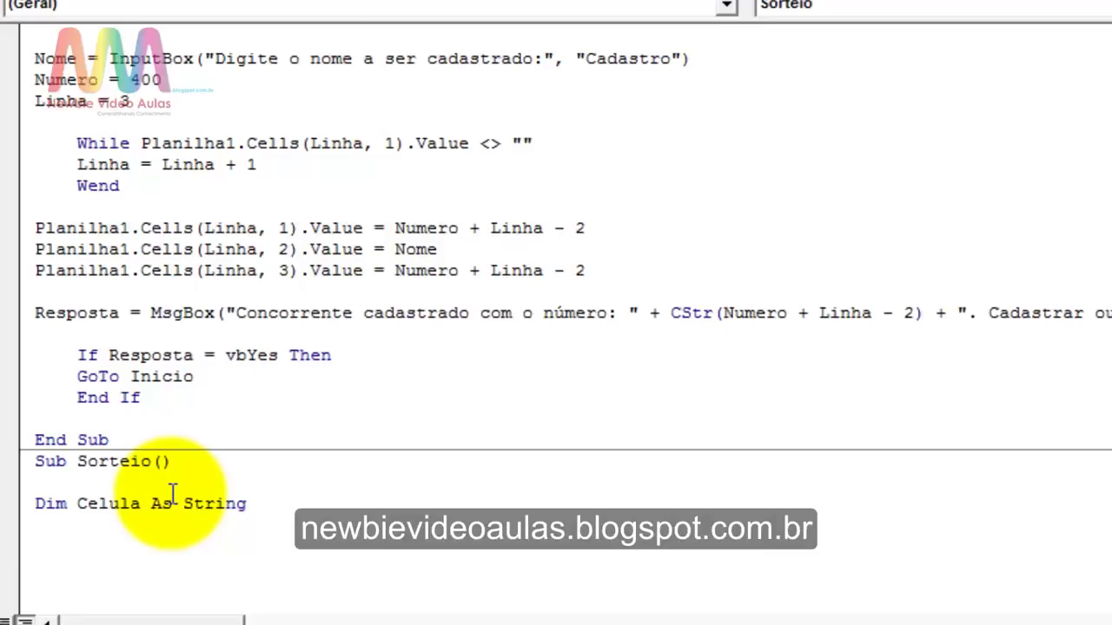
text(Dim)
text( Re)
text(sultado)
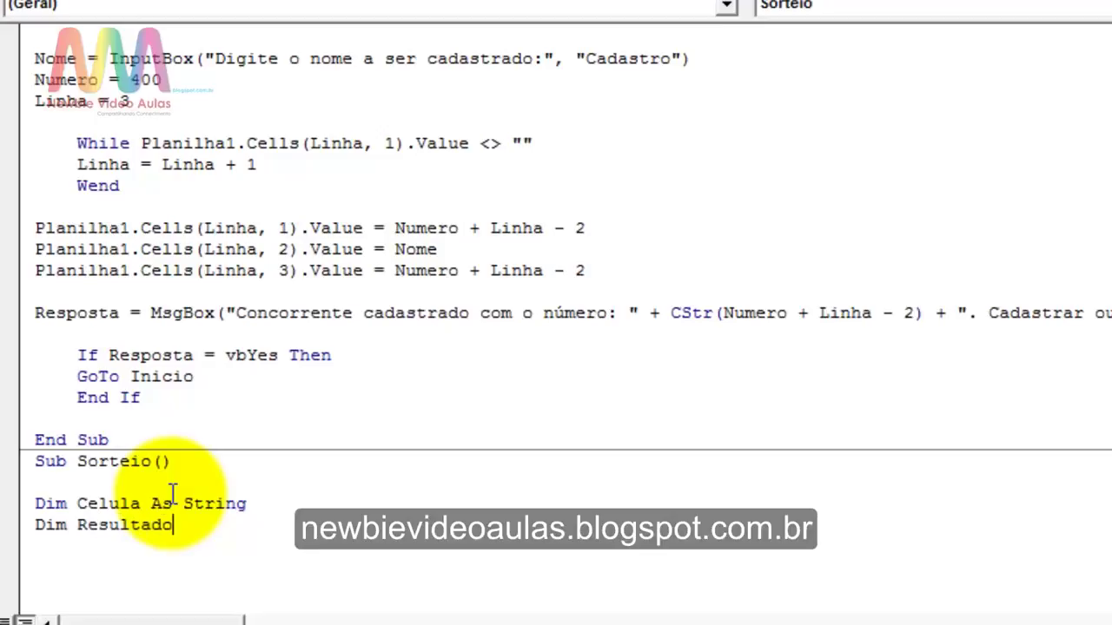
scroll(178, 478, up, 2)
scroll(183, 462, up, 1)
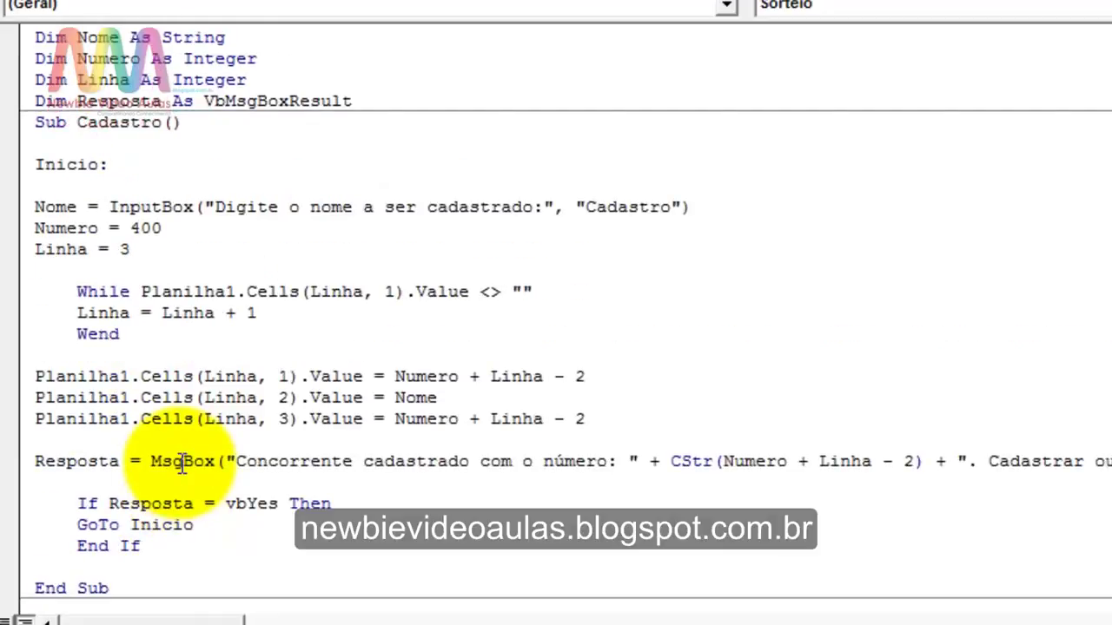
scroll(182, 465, down, 2)
scroll(186, 471, down, 1)
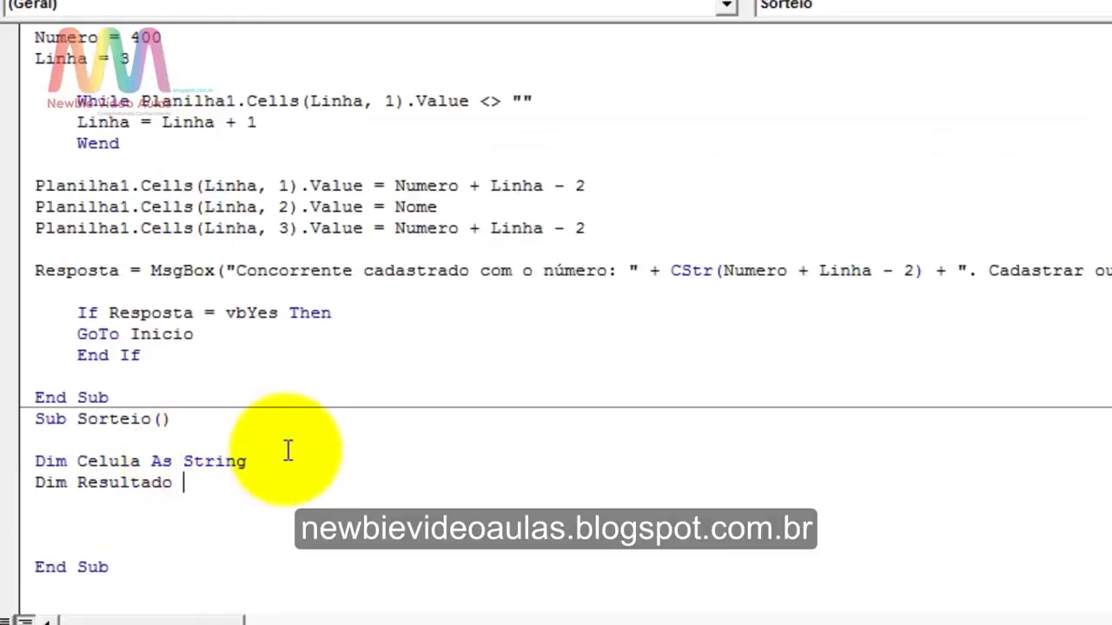
scroll(287, 449, up, 3)
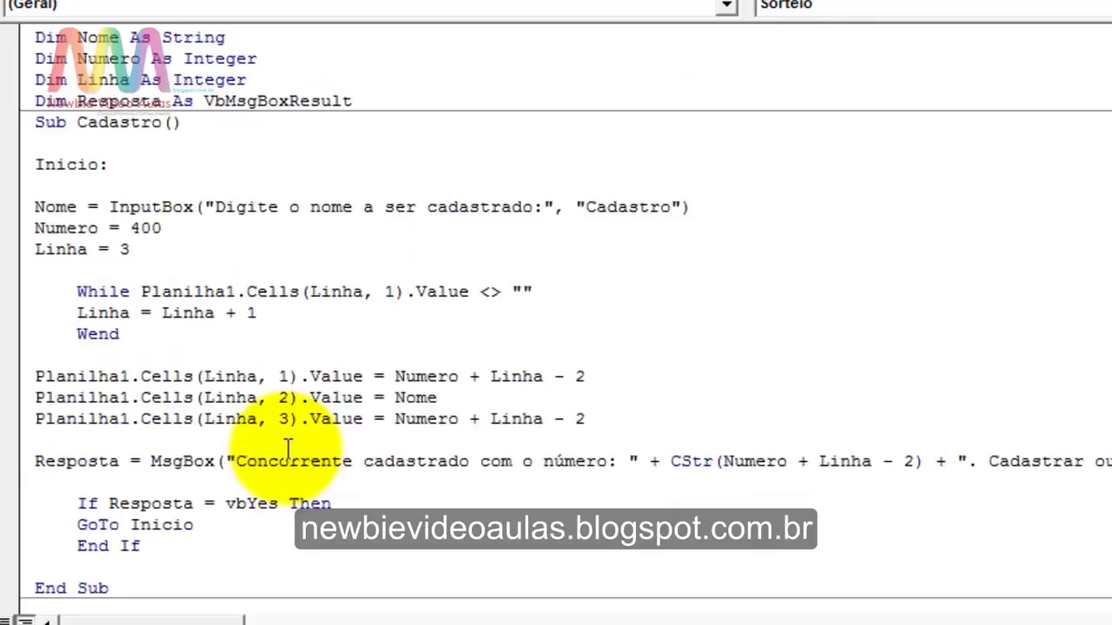
scroll(320, 454, down, 2)
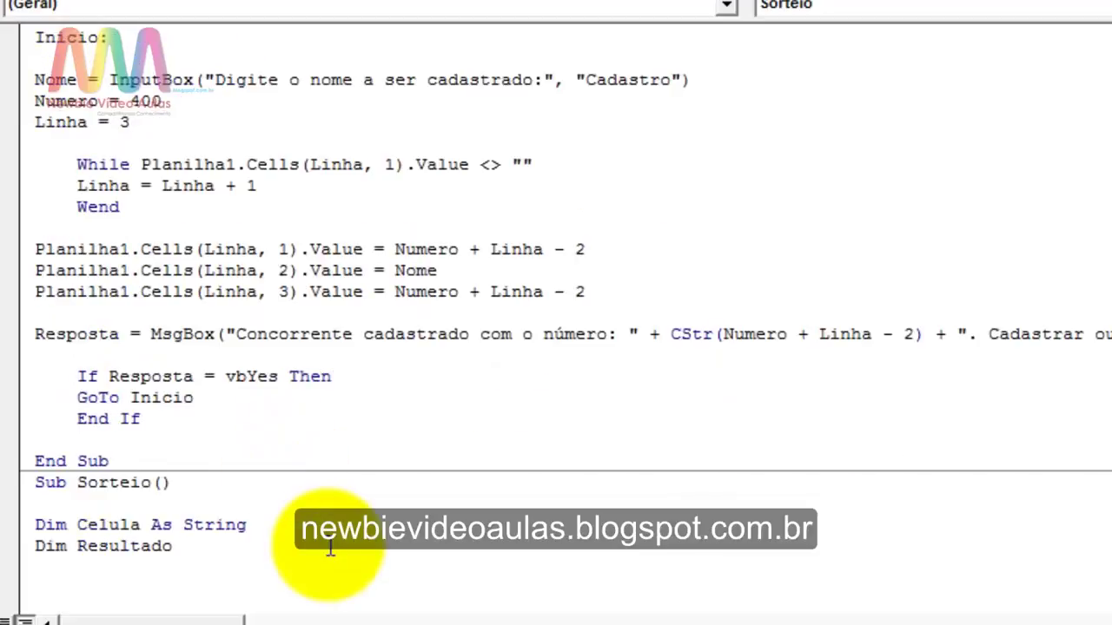
text( a)
text(s intege)
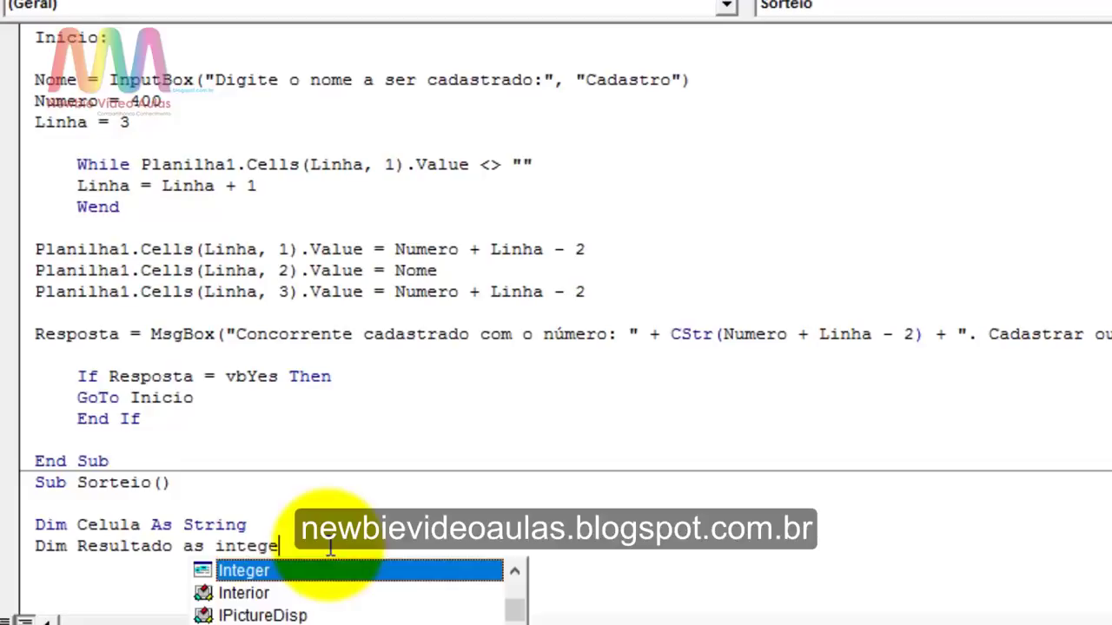
text(r)
key(Return)
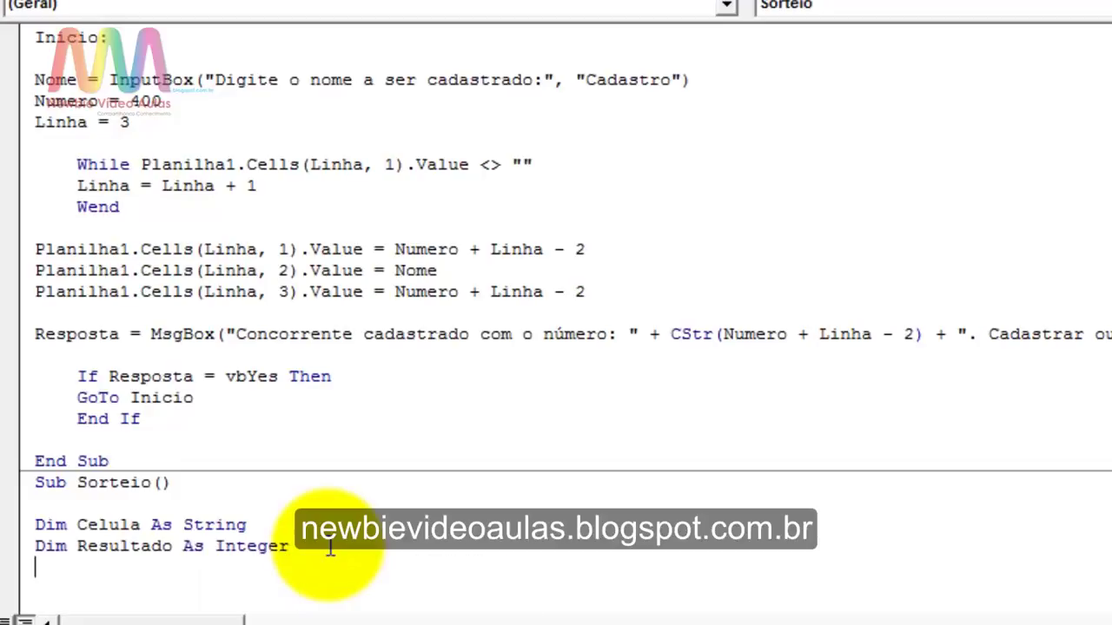
key(Return)
scroll(322, 521, down, 2)
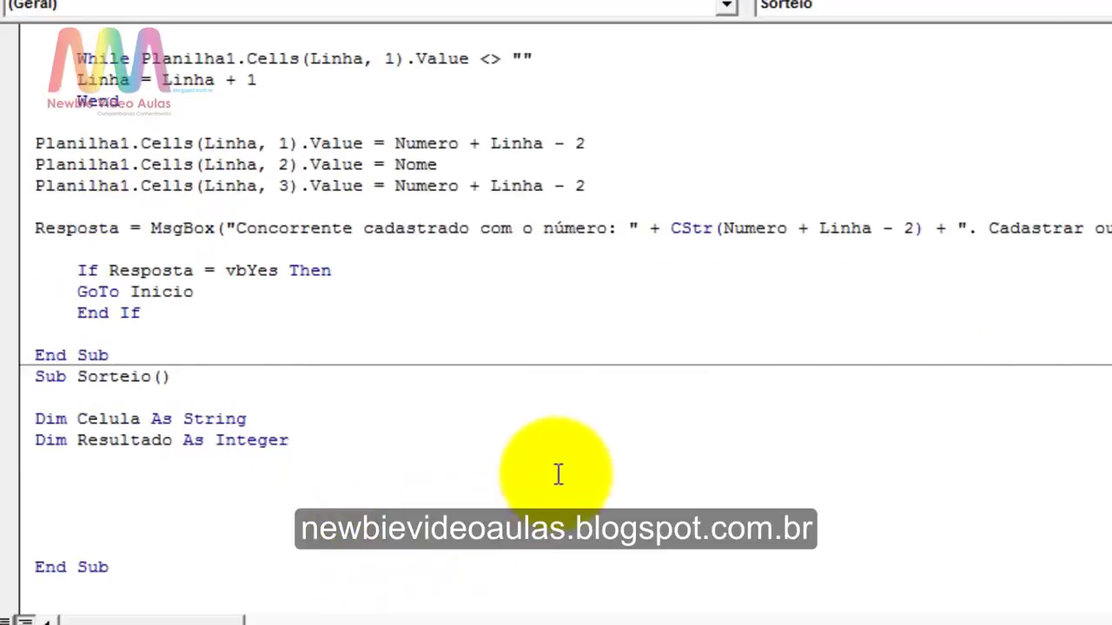
Add the indented line Linha = 3 to Sorteio
key(Tab)
text(linha)
text( = 3)
key(Return)
Add Celula = "A" + CStr(Linha), correcting a typo in the argument
text(Celu)
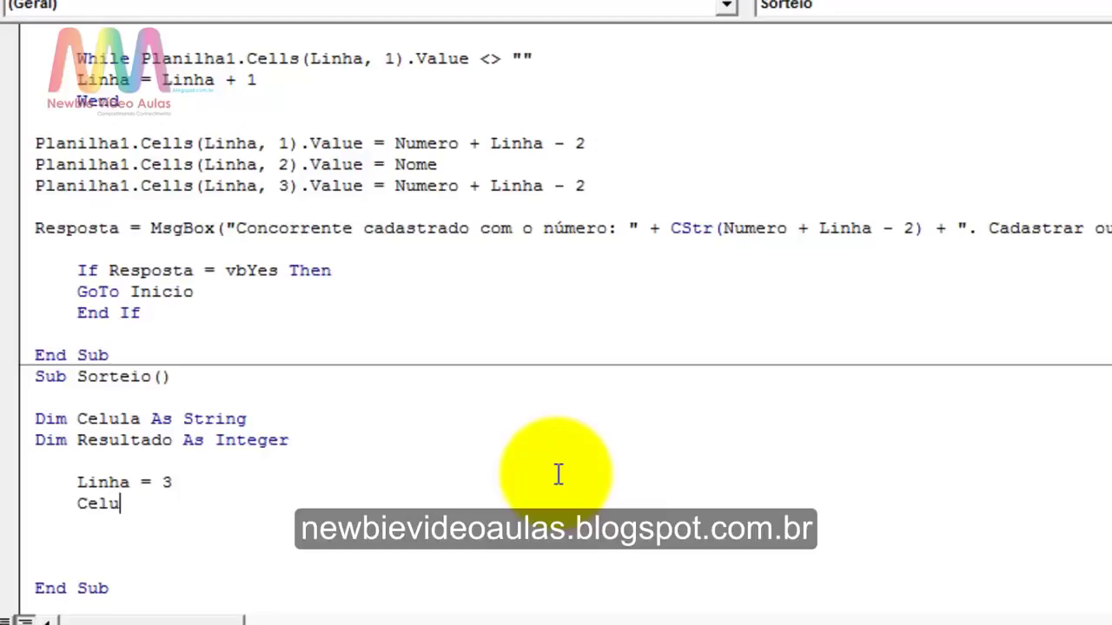
text(la)
text( = )
text(")
text(A")
text(+)
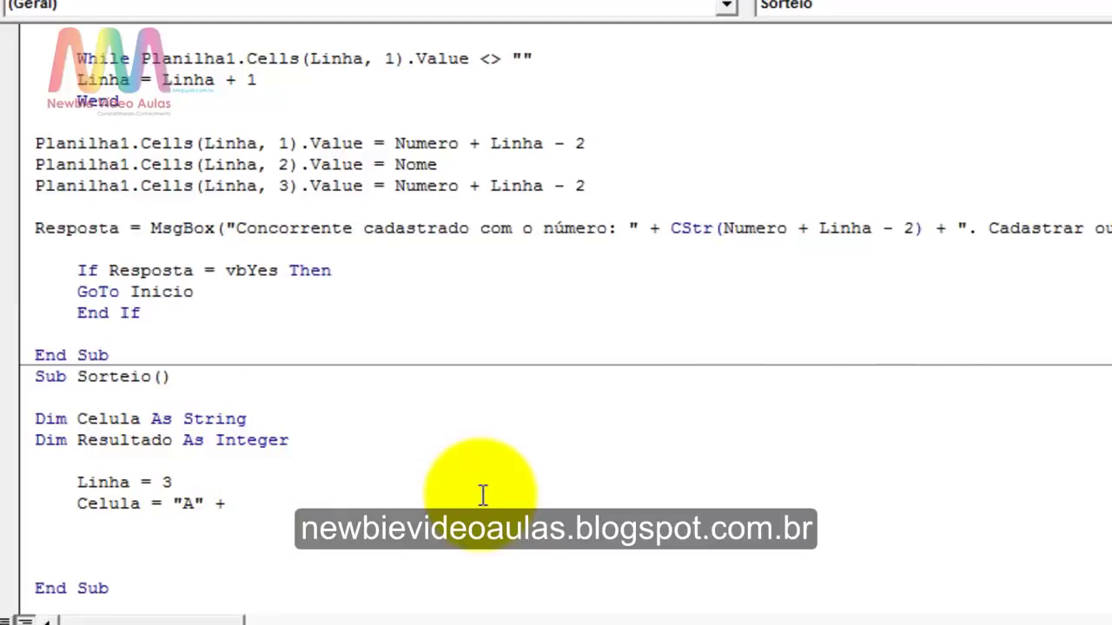
text(c)
text(s)
text(tr)
text(()
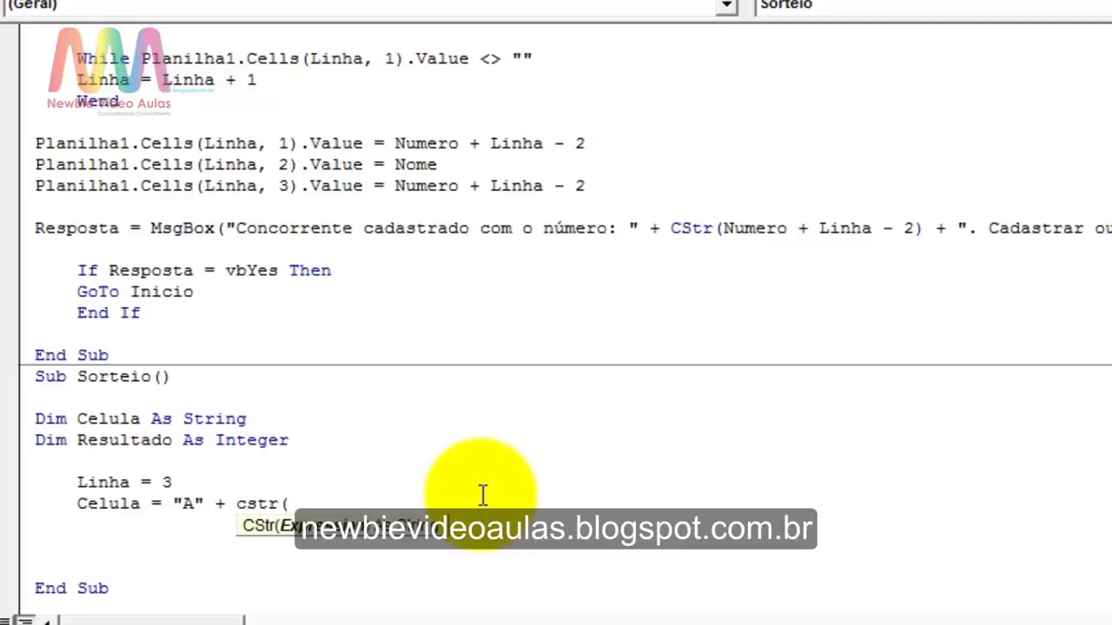
text(le)
key(BackSpace)
text(in)
text(ha))
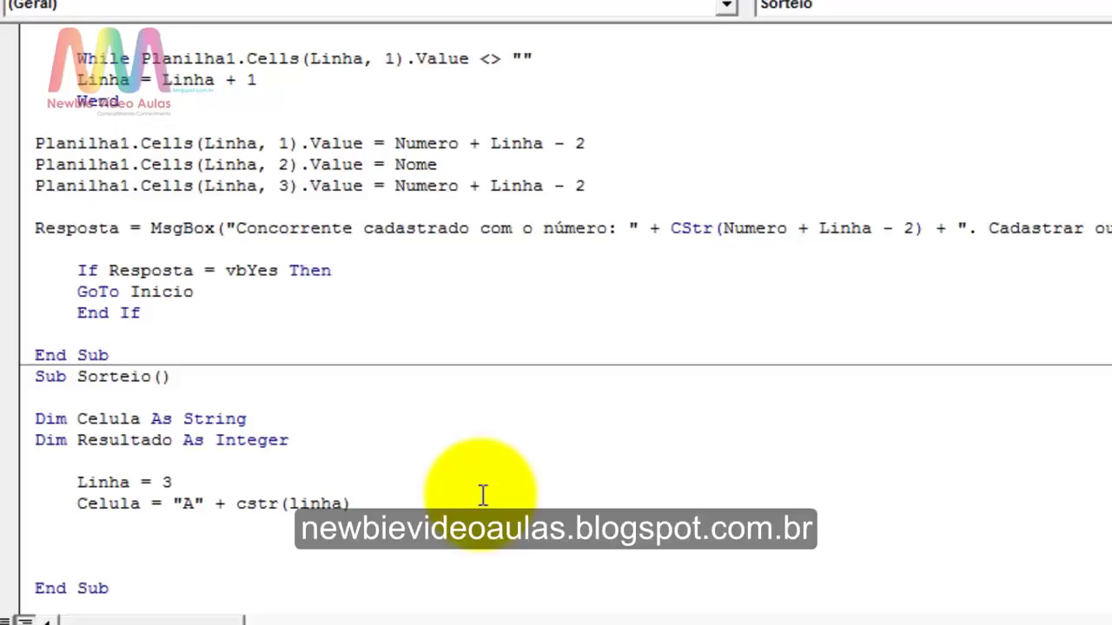
key(Return)
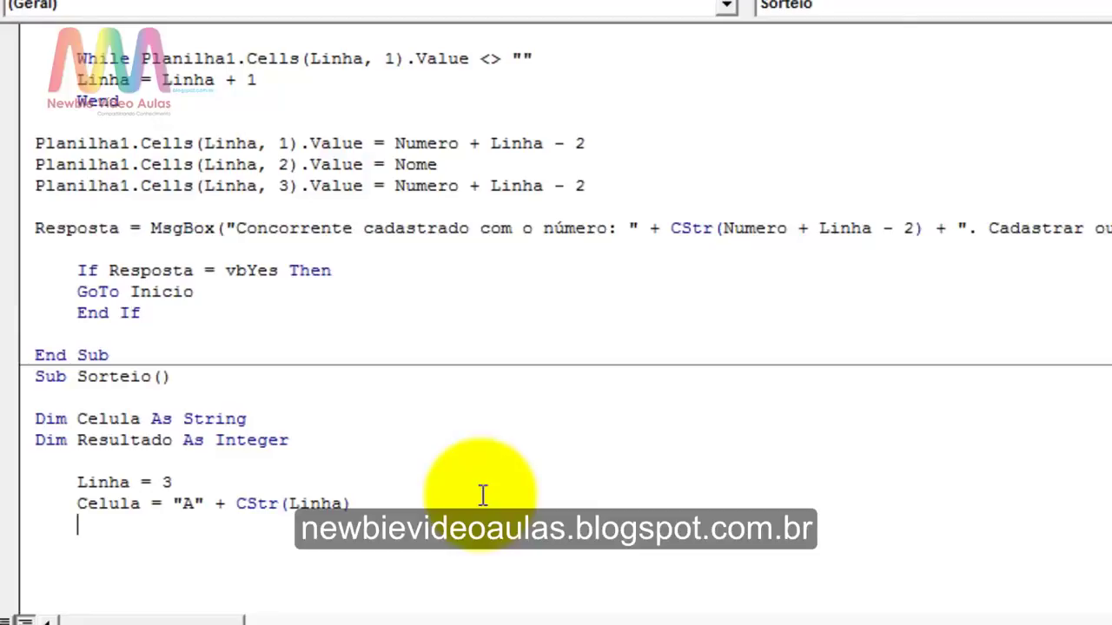
Add the line i = Planilha1.Range(Celula).Value to read the cell's value
text(i)
text(=plani)
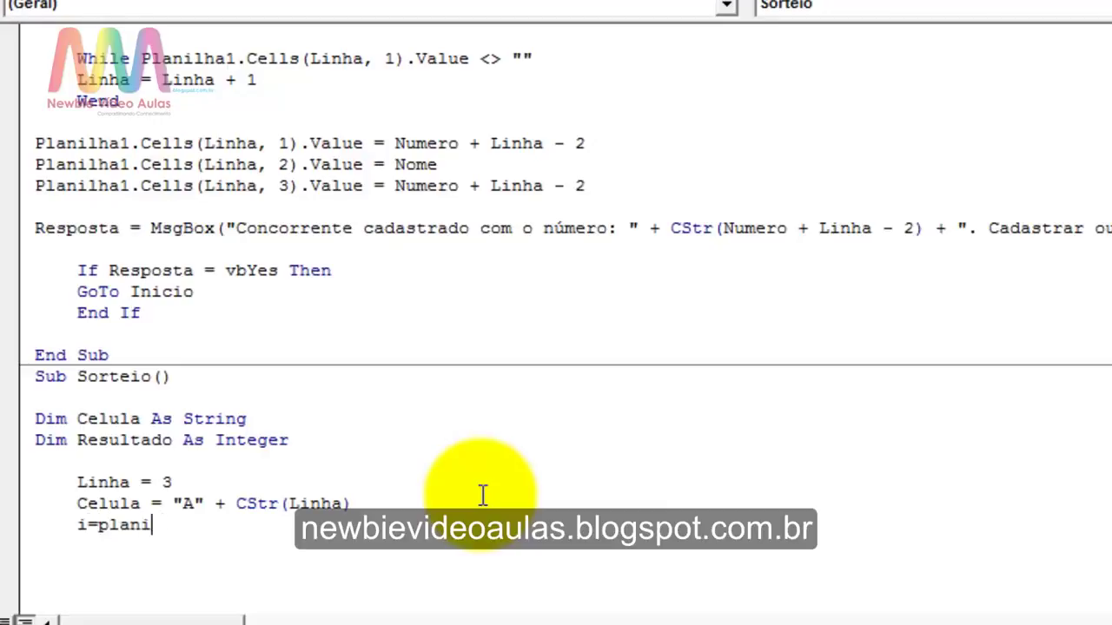
text(lha1)
text(.)
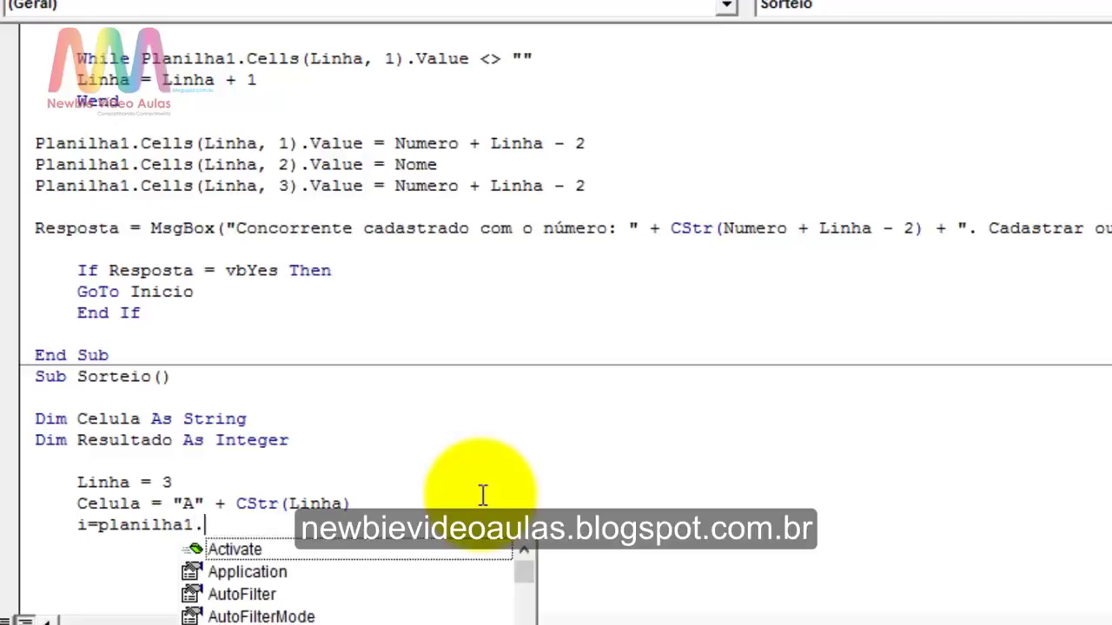
text(rang)
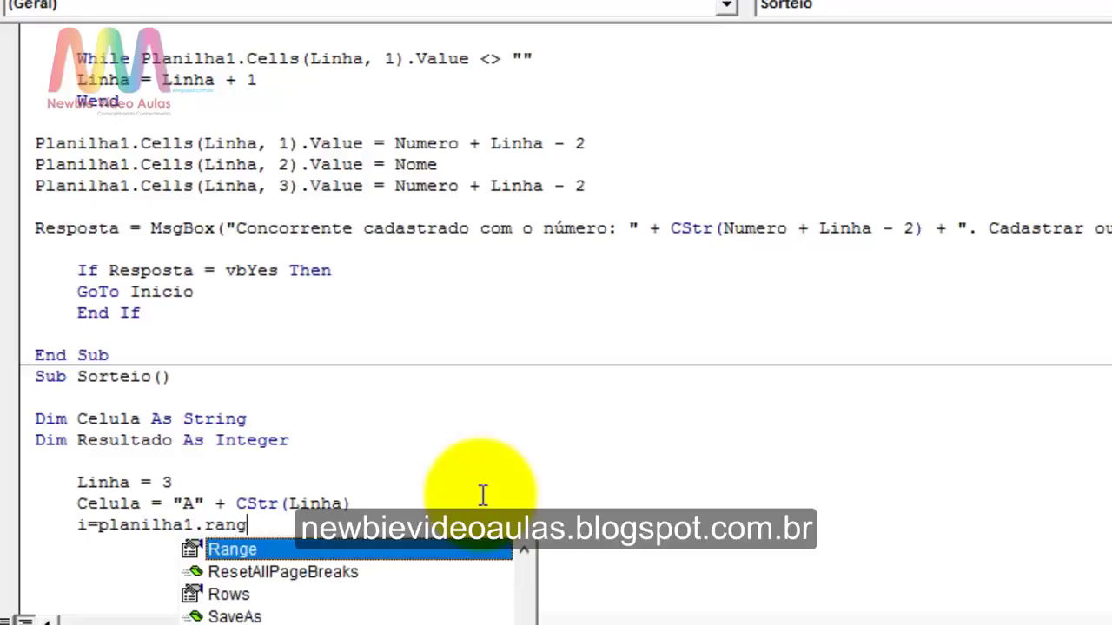
text(e)
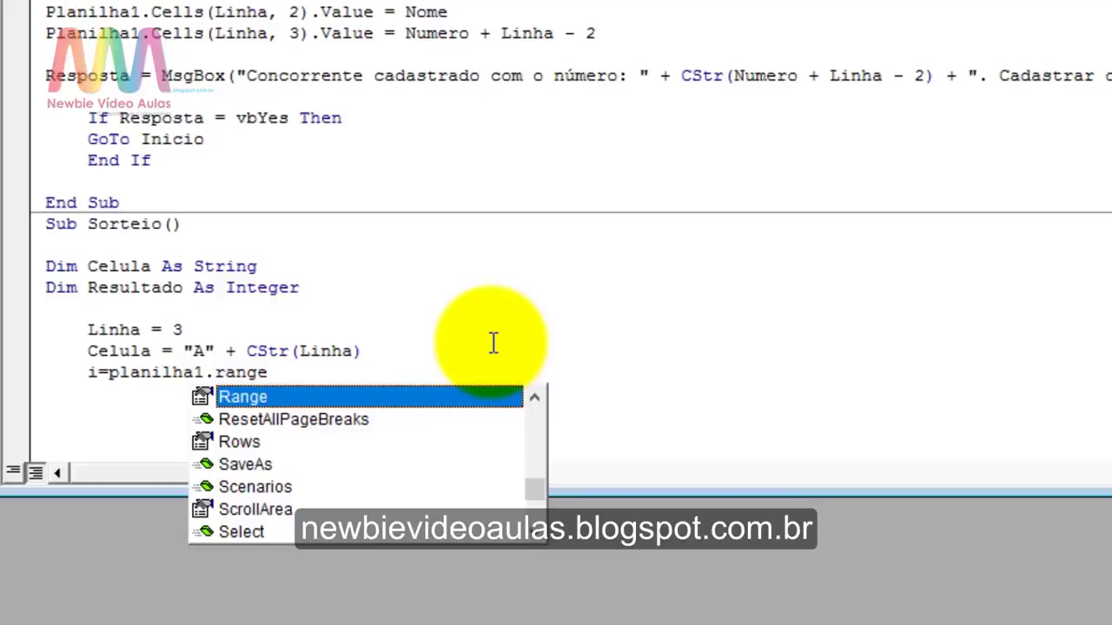
text(()
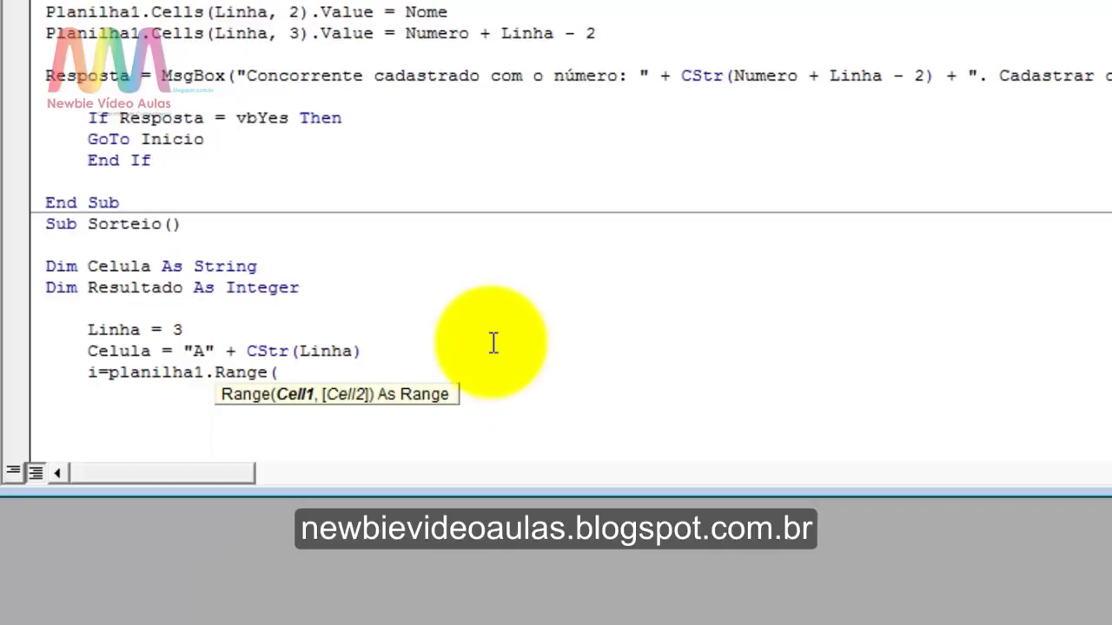
text(cel)
text(ula)
text())
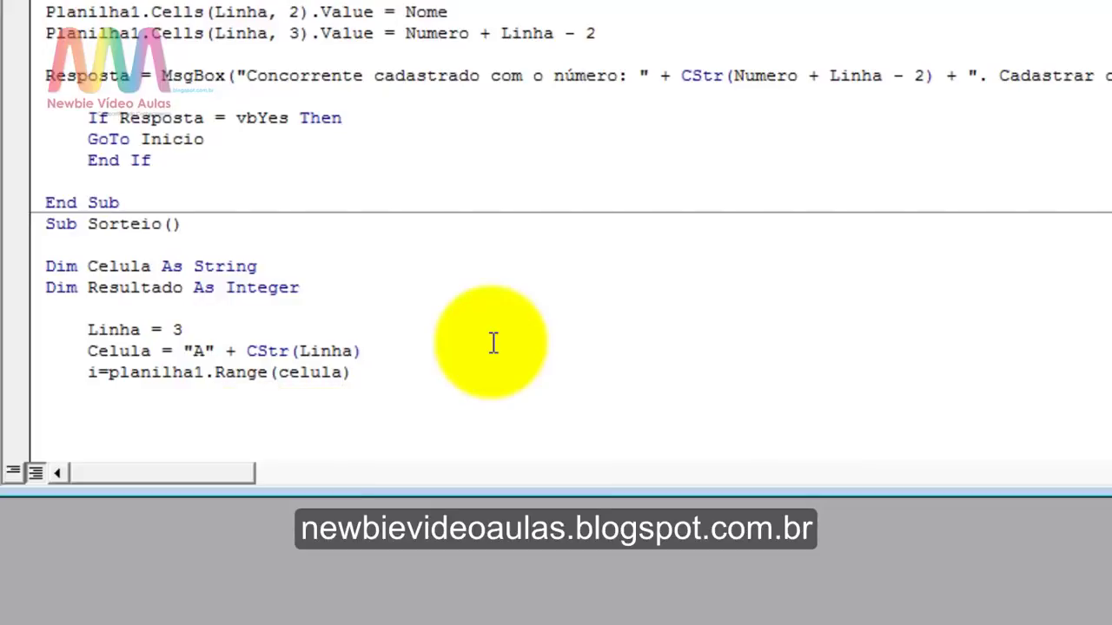
text(.val)
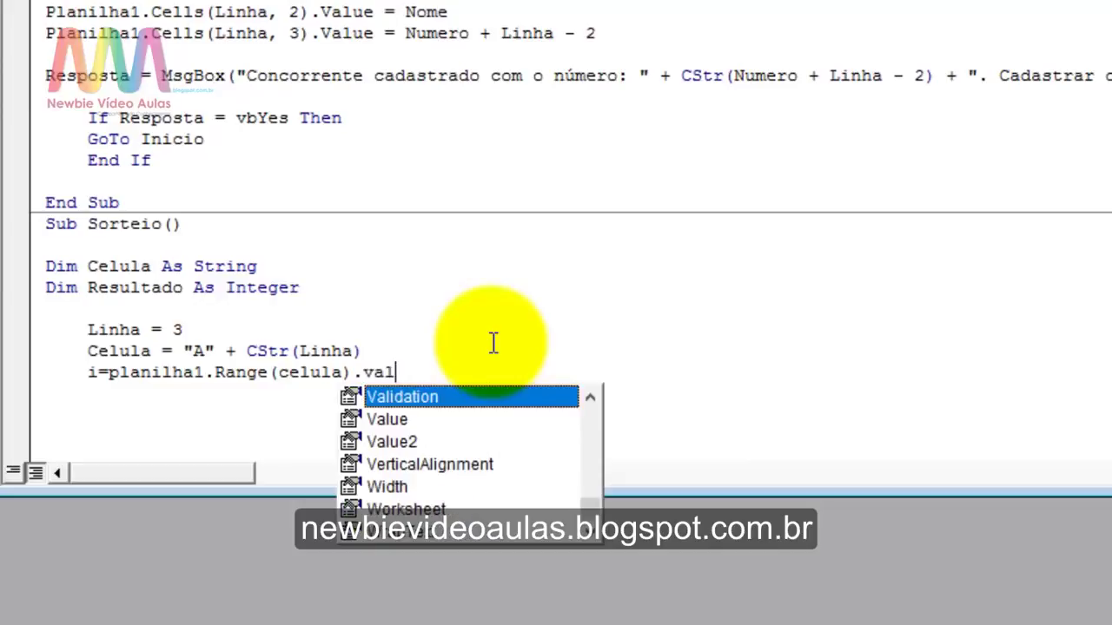
text(ue)
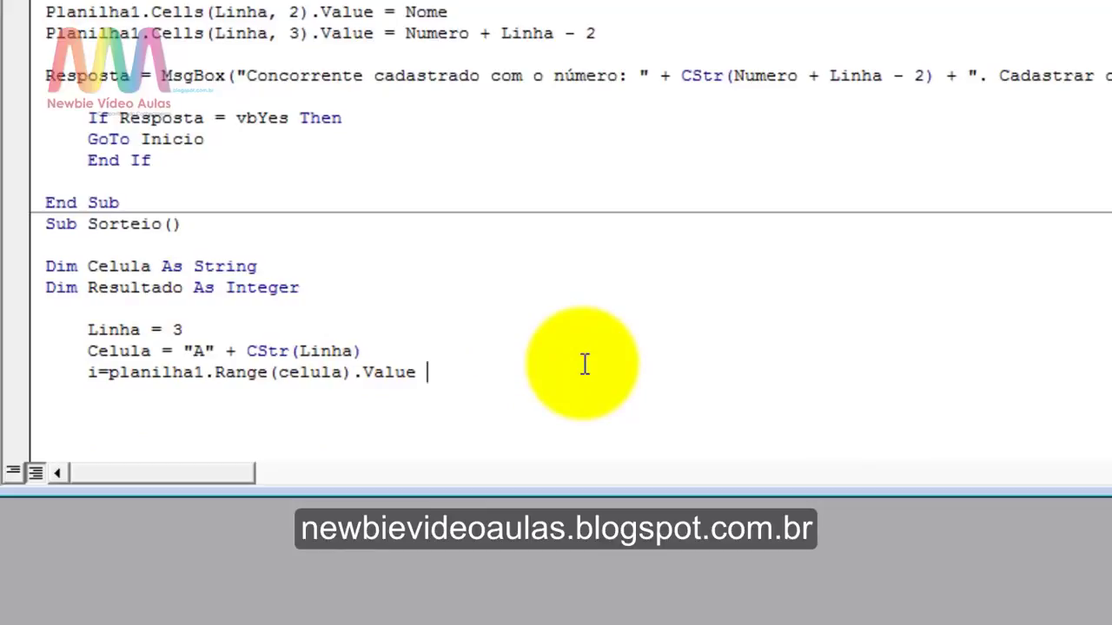
key(Return)
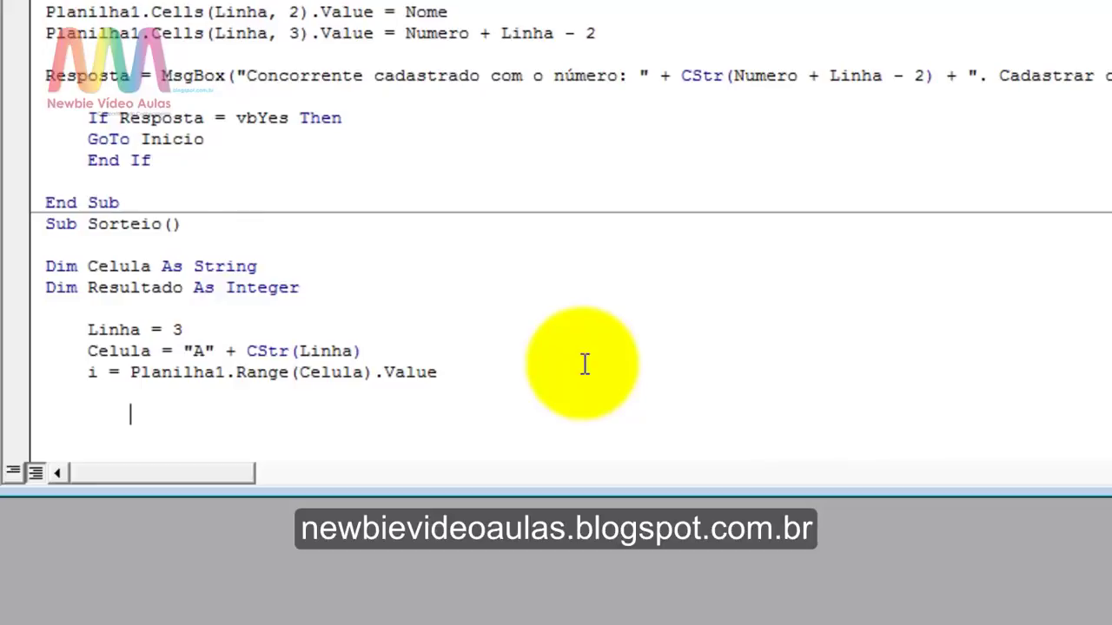
Start a While i <> "" loop whose first line is Linha = Linha + 1
text(whi)
text(le )
text(i)
text(<)
text(>)
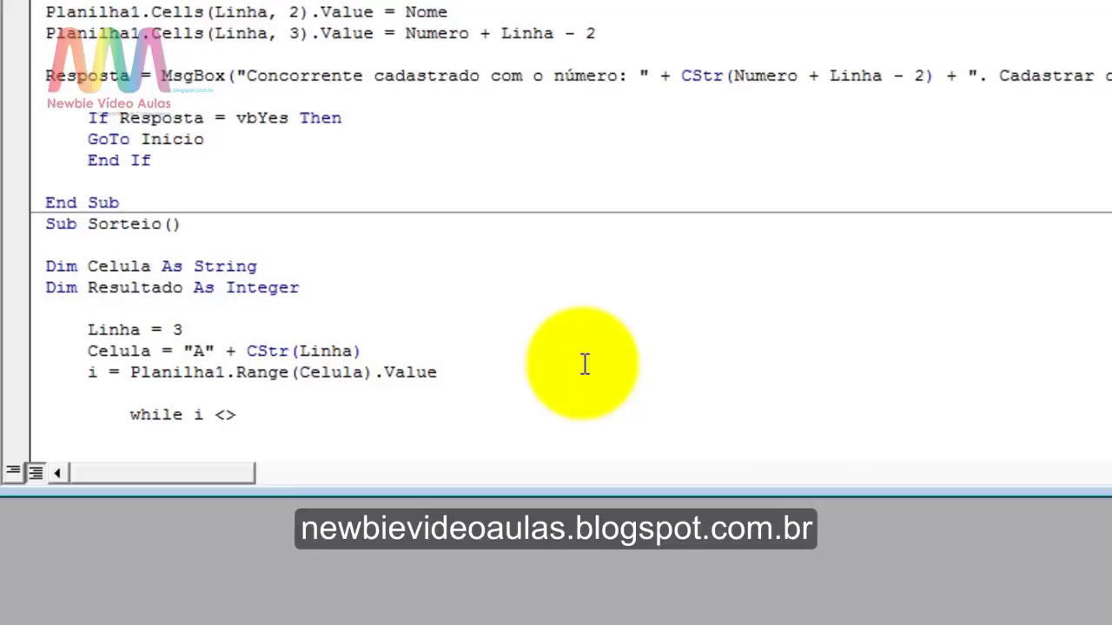
text( ")
text(")
key(Return)
text(l)
text(inh)
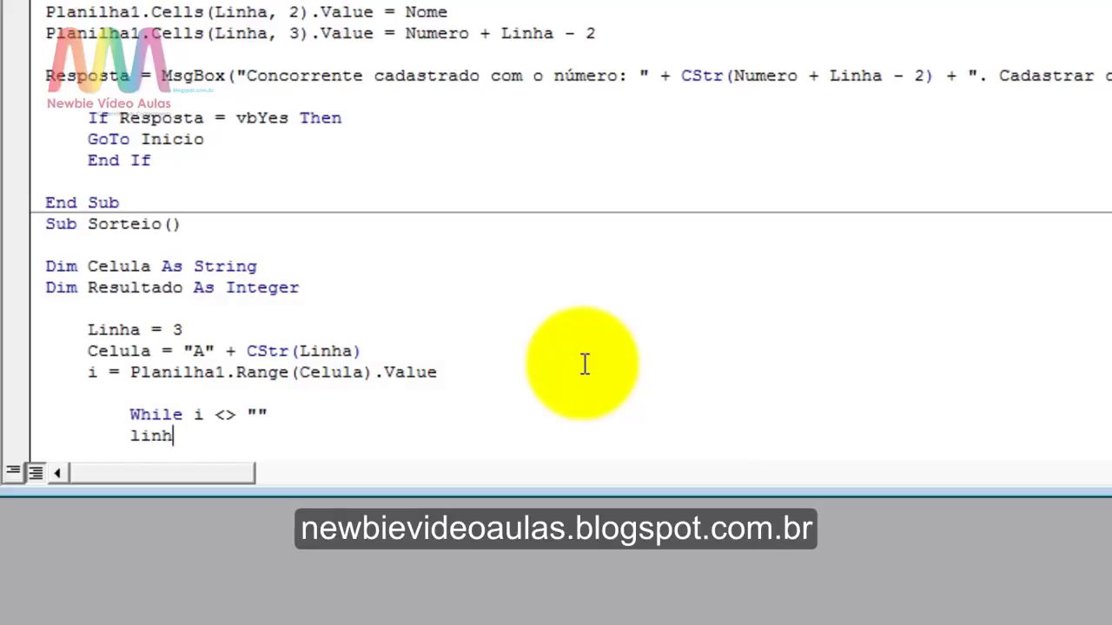
text(a)
text(=)
text(1inha )
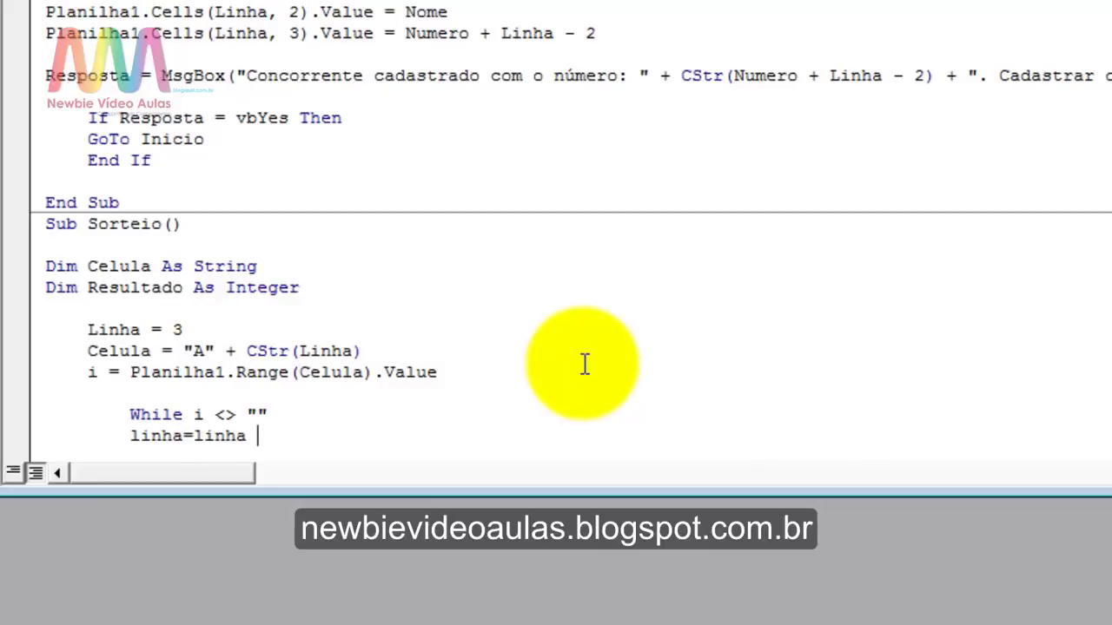
text(+ 1)
key(Return)
text(C)
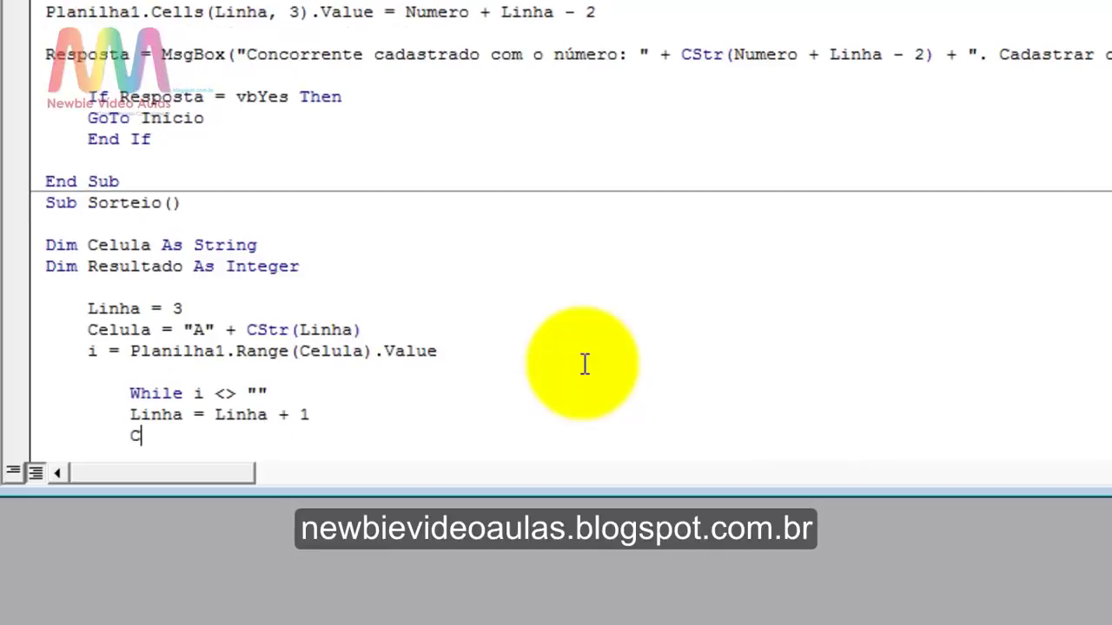
text(elula)
key(BackSpace)
key(BackSpace)
key(BackSpace)
key(BackSpace)
key(BackSpace)
key(BackSpace)
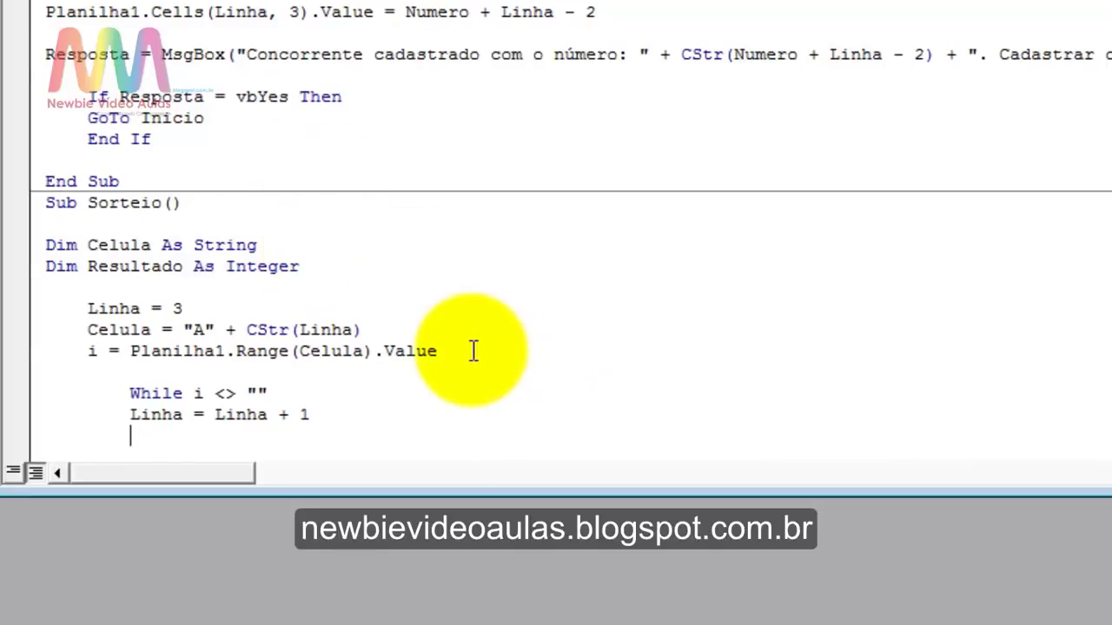
Paste the Celula and i lines inside the While loop and indent them
mouse_move(472, 350)
mouse_down()
mouse_move(306, 356)
mouse_move(89, 329)
mouse_up()
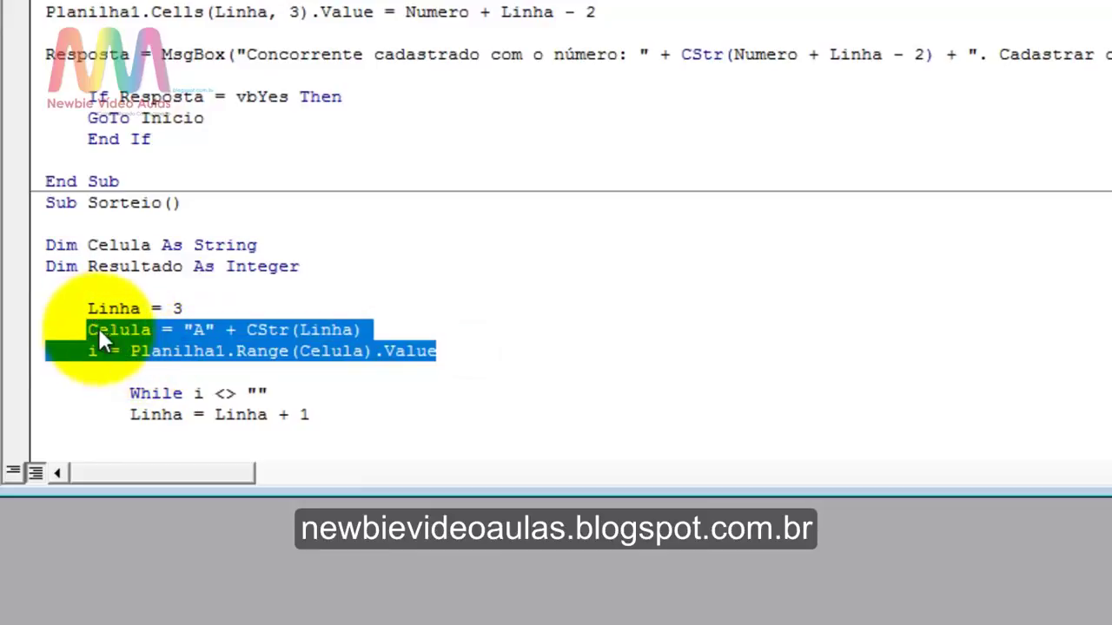
click(168, 435)
text(Celula = "A" + CStr(Linha)     i = Planilha1.Range(Celula).Value)
click(88, 435)
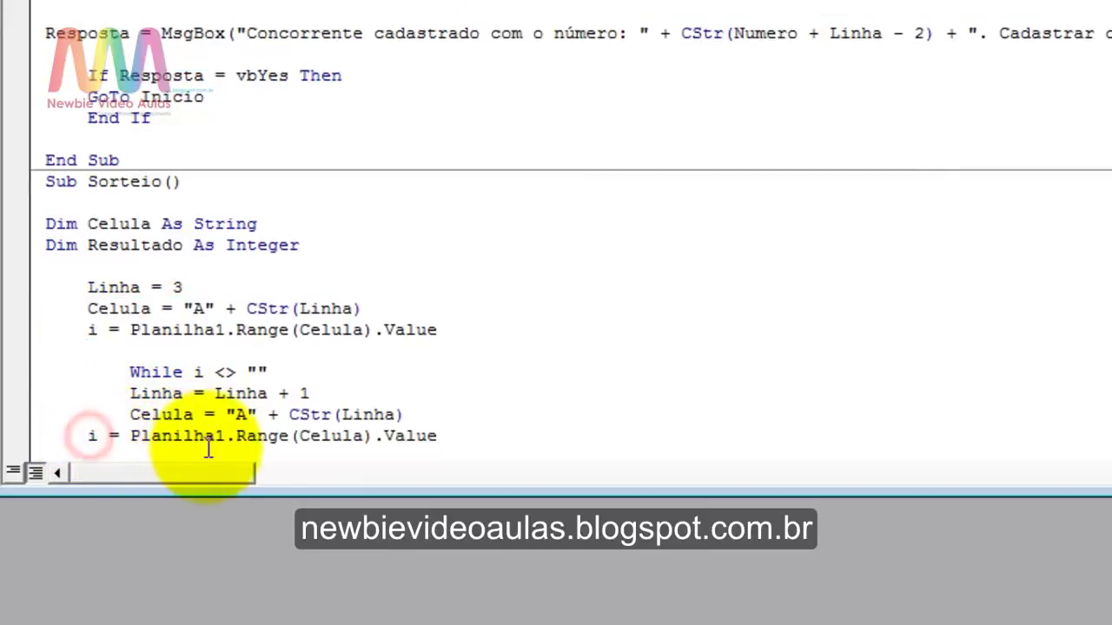
key(Tab)
scroll(531, 346, down, 2)
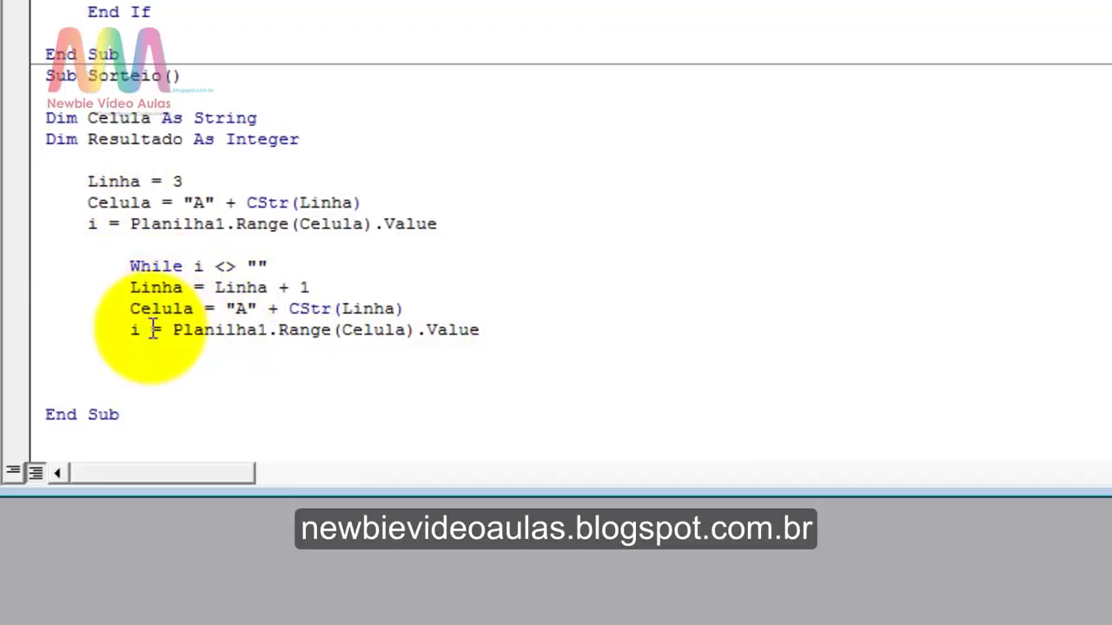
Close the loop with Wend and start a new line after it
click(498, 329)
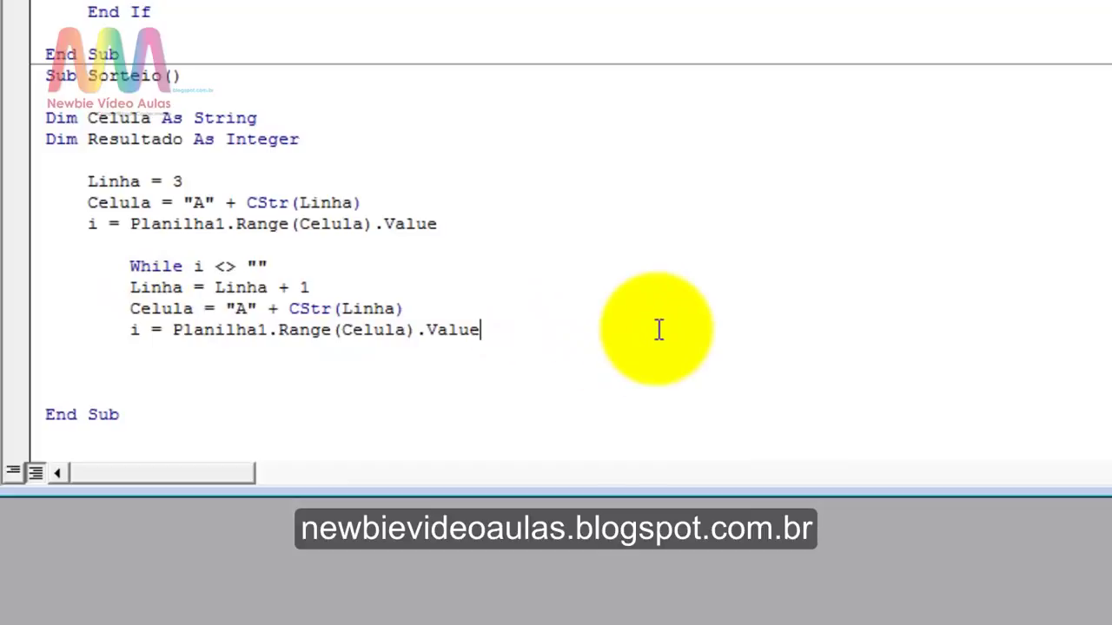
key(Return)
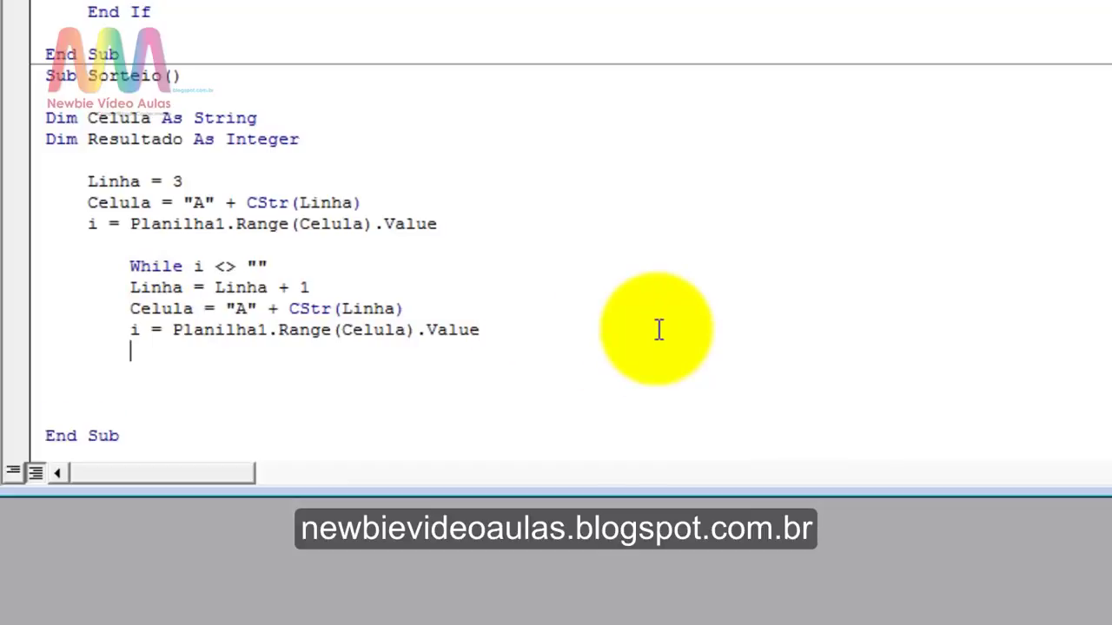
text(wend)
click(616, 304)
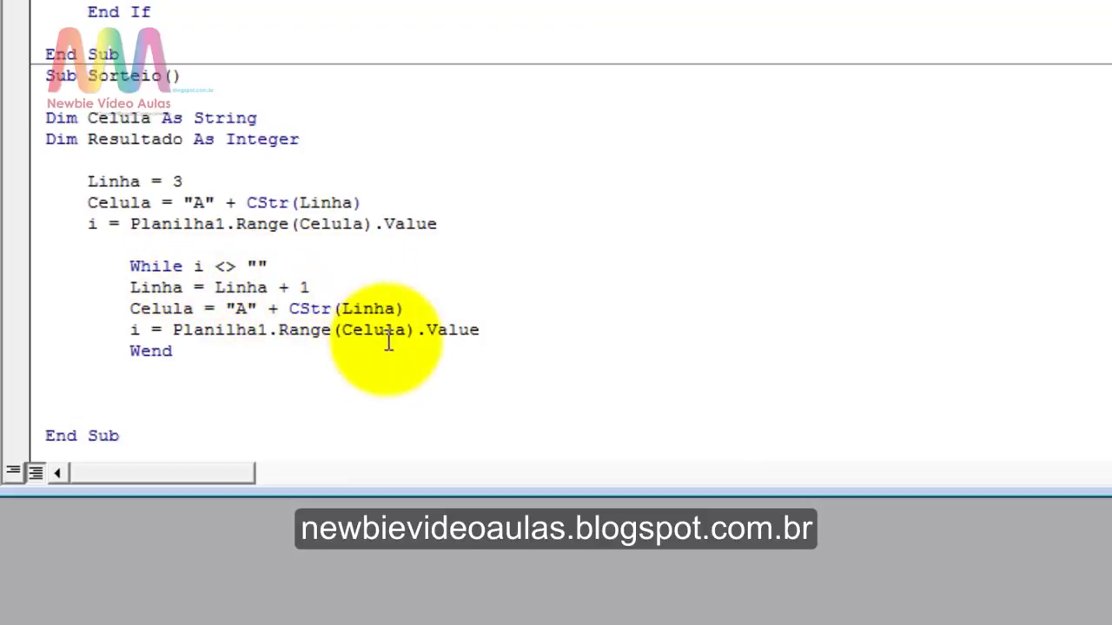
click(315, 360)
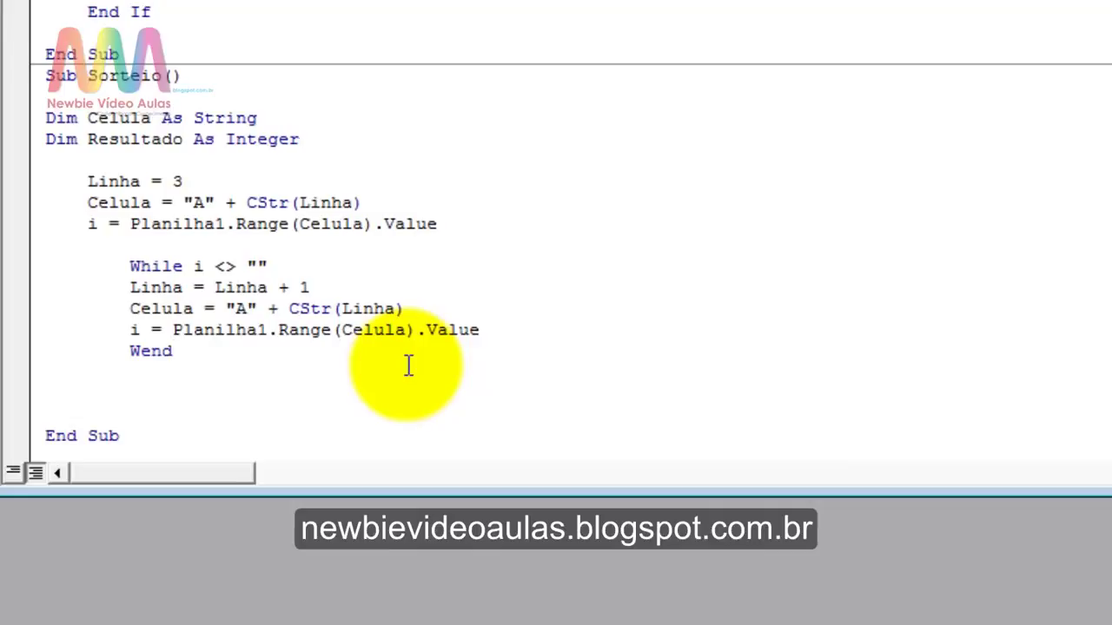
key(Return)
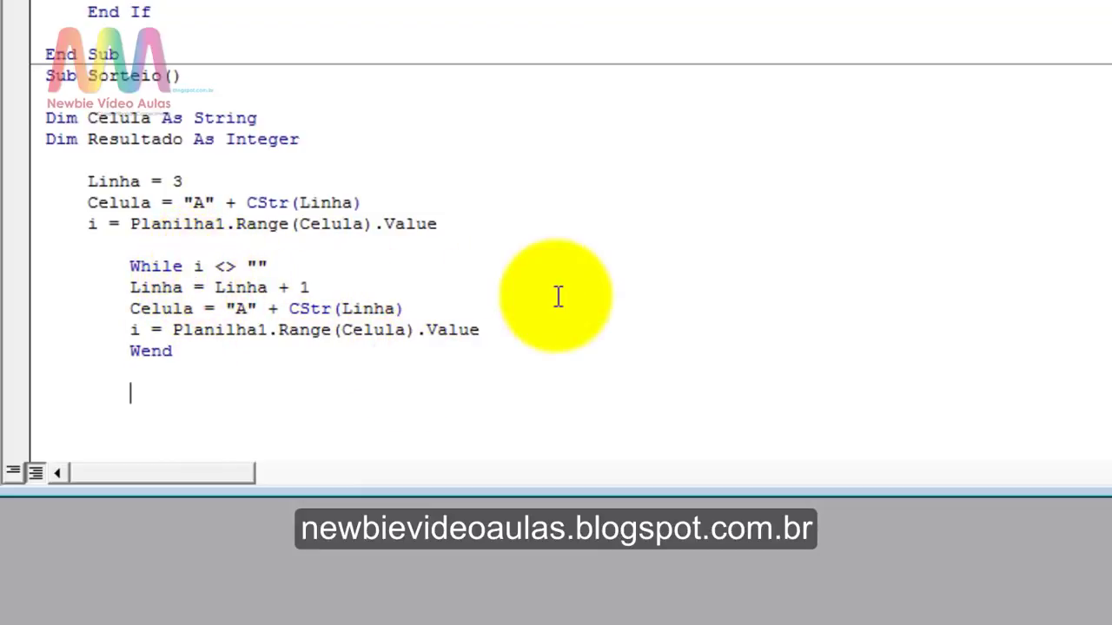
Below Wend, add Linha = Linha - 1 and paste the Celula and i lines beneath it
text(linh)
text(a = )
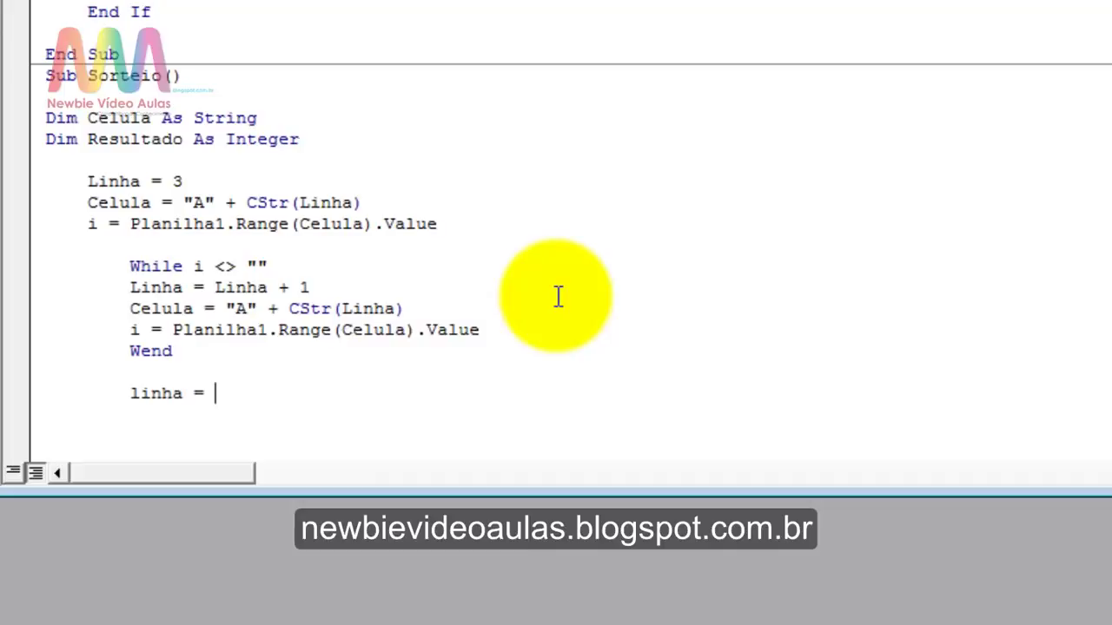
text(linha -)
text( 1)
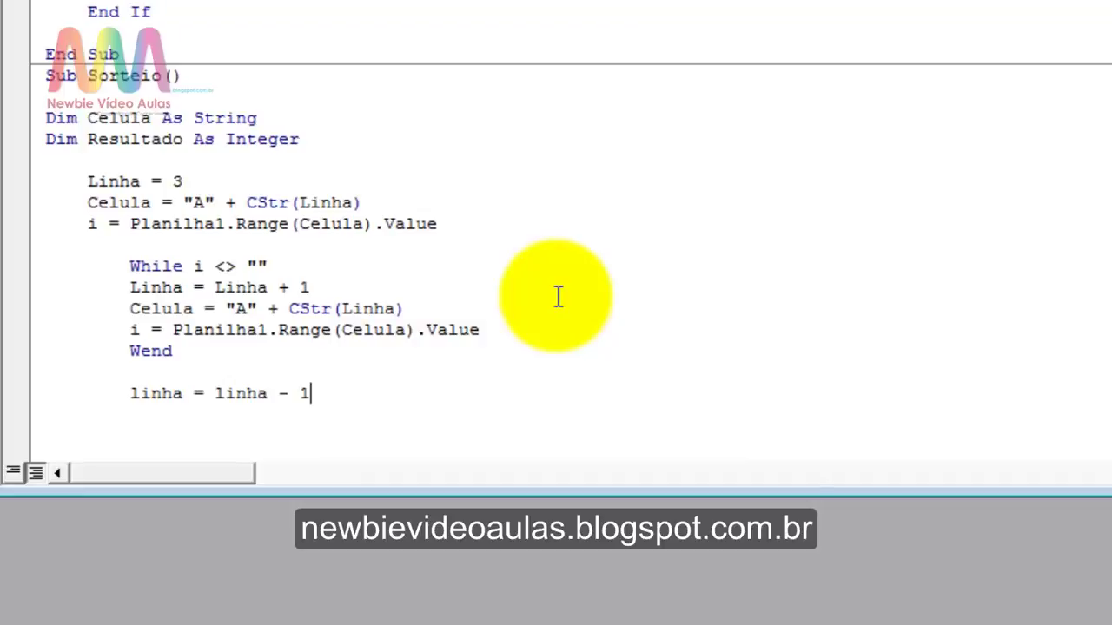
key(Return)
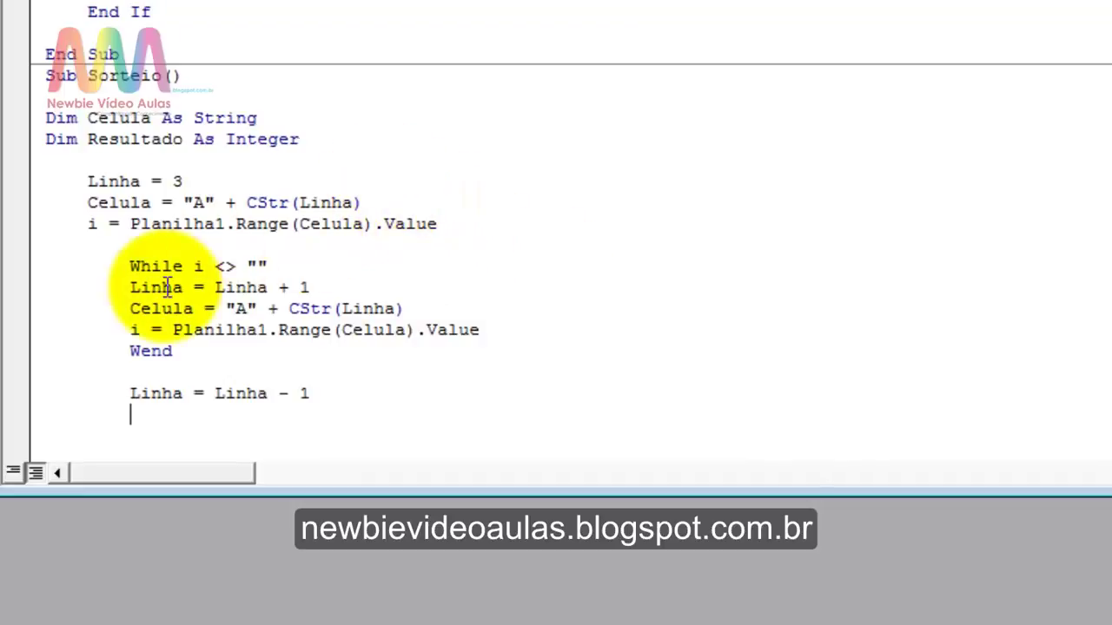
drag(494, 331, 130, 310)
key(ctrl+c)
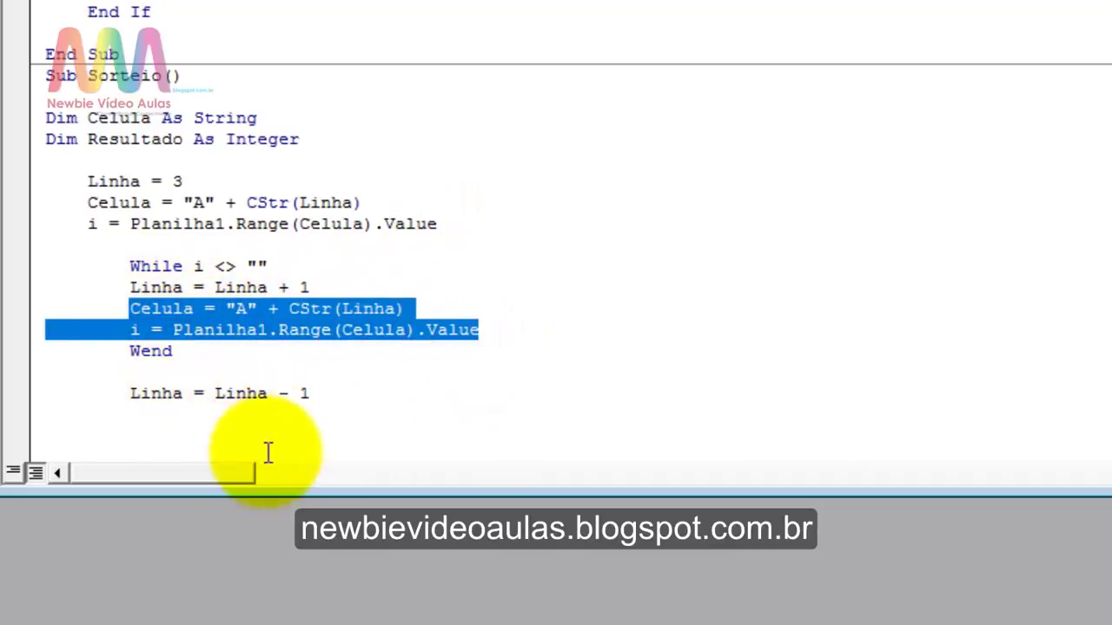
click(162, 423)
key(ctrl+v)
scroll(533, 390, down, 2)
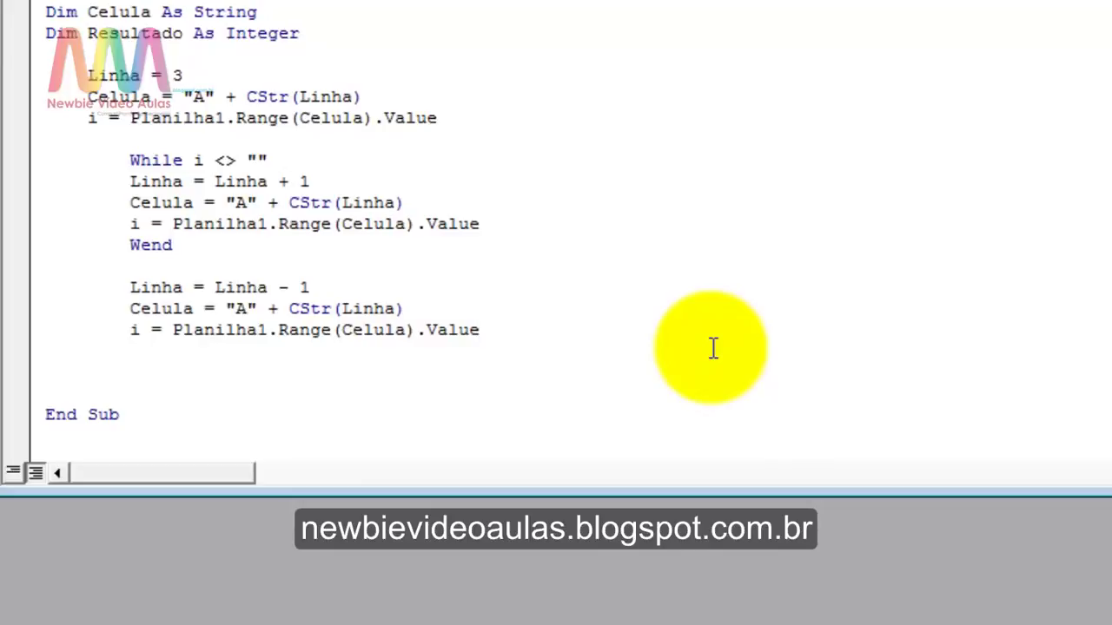
key(Return)
key(Return)
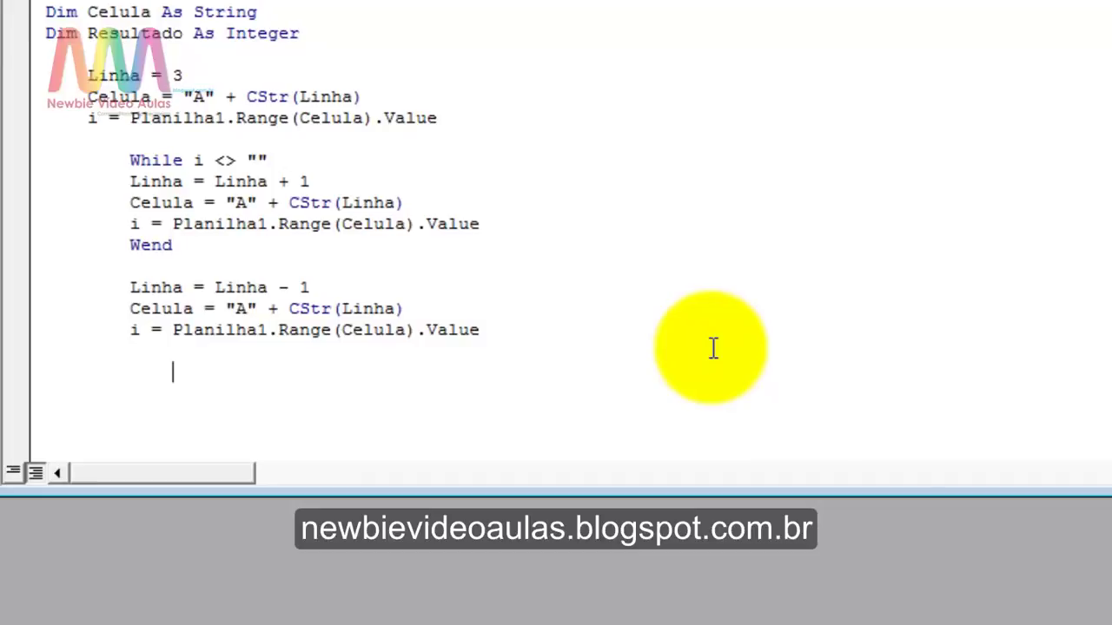
Add Randomize followed by resultado = ((i-401)*rnd+401)
text(Ra)
text(ndomize)
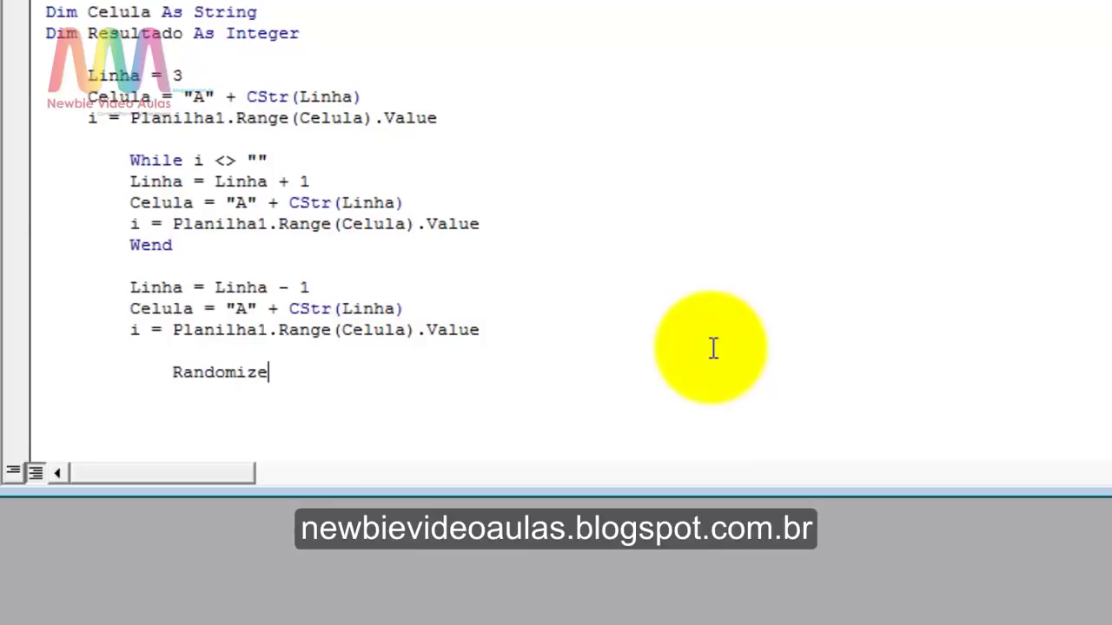
text(:)
key(Return)
text(re)
text(sultado)
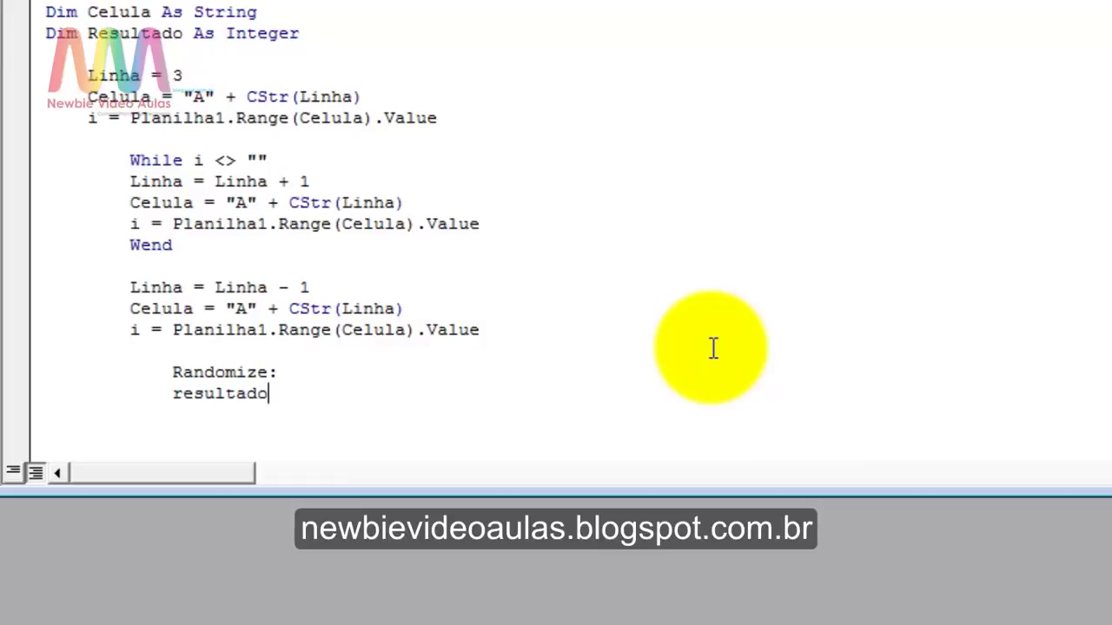
text( =)
text(()
text(()
text(i)
text(-)
text(4)
text(01)
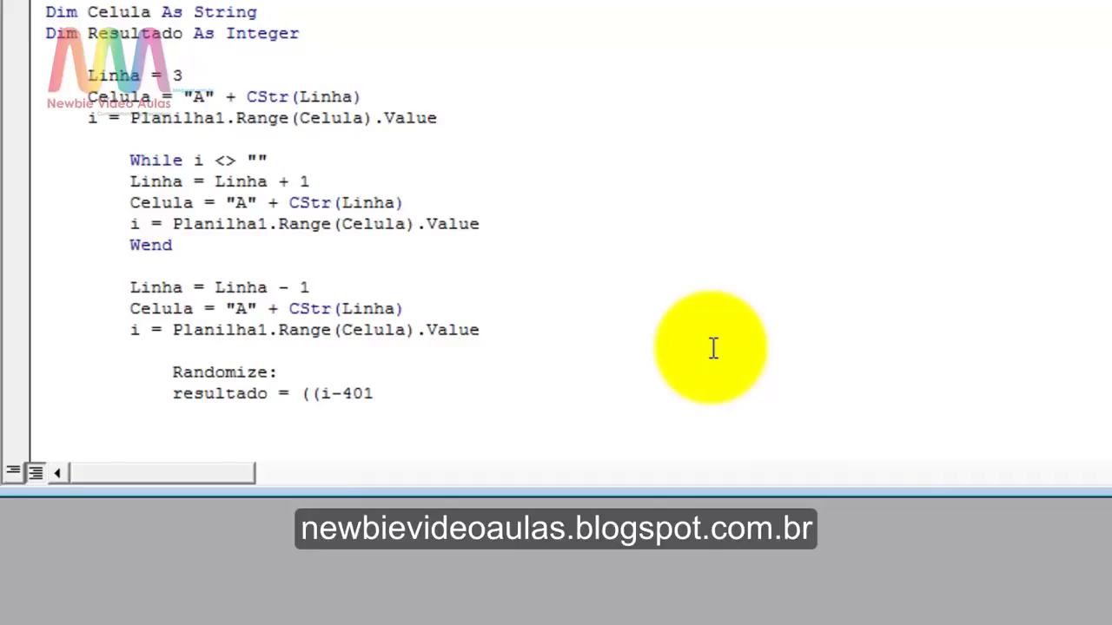
text())
text(*)
text(r)
text(nd)
text(+)
text(401)
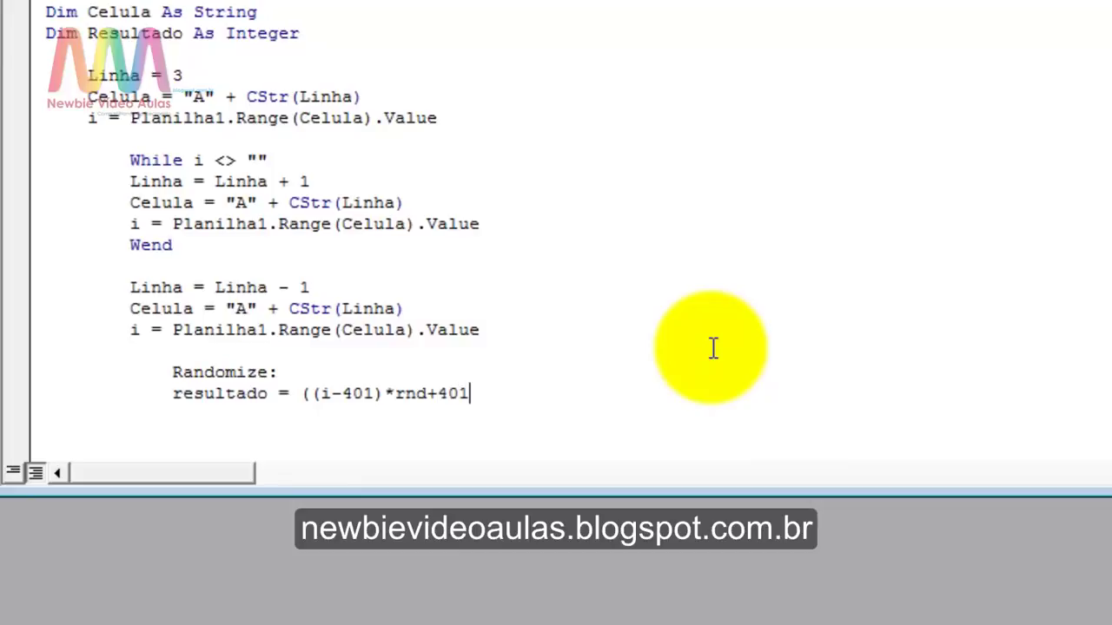
text())
Confirm the Resultado line and add an outdented empty line below it
key(Return)
scroll(686, 334, down, 2)
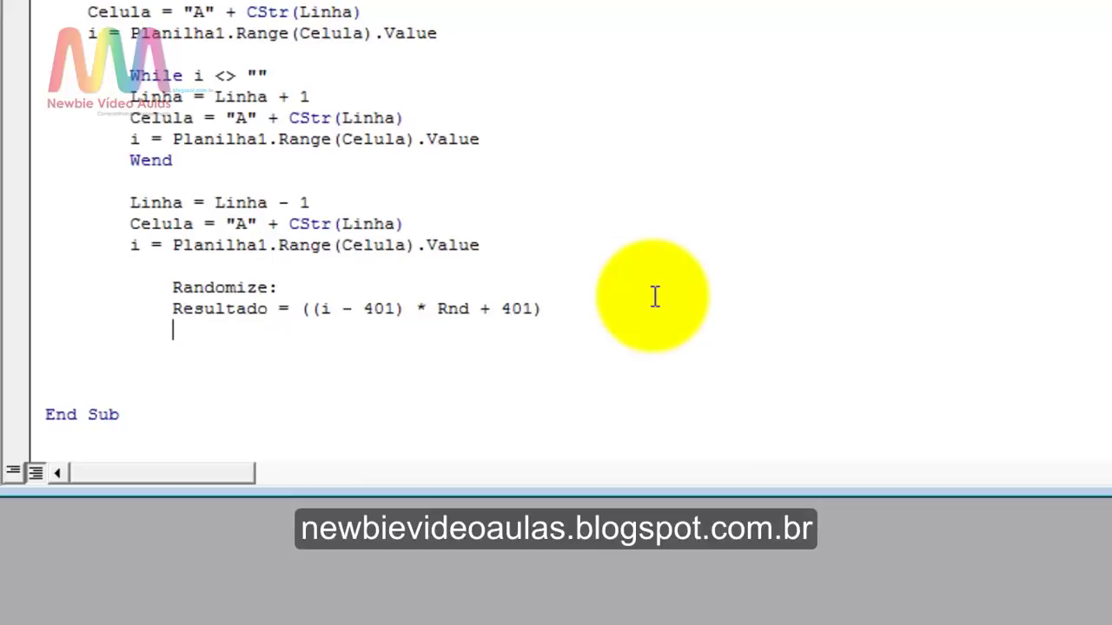
key(Return)
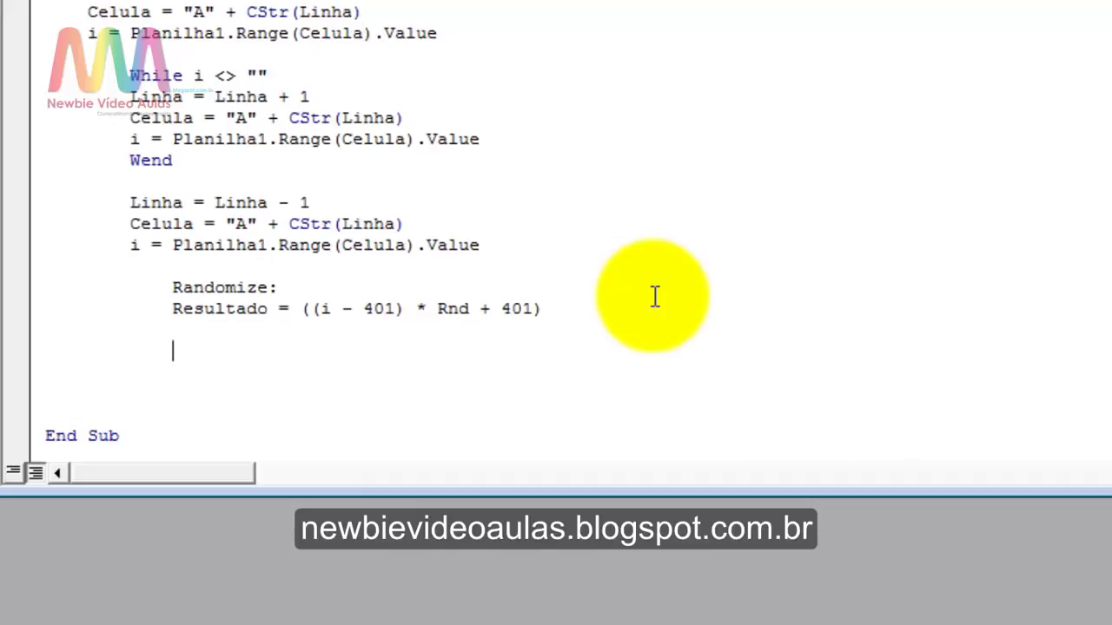
key(BackSpace)
Add MsgBox "O número sorteado é: " + CStr(Resultado), vbInformation, "Resultado" and remove the extra blank line
text(msgbox)
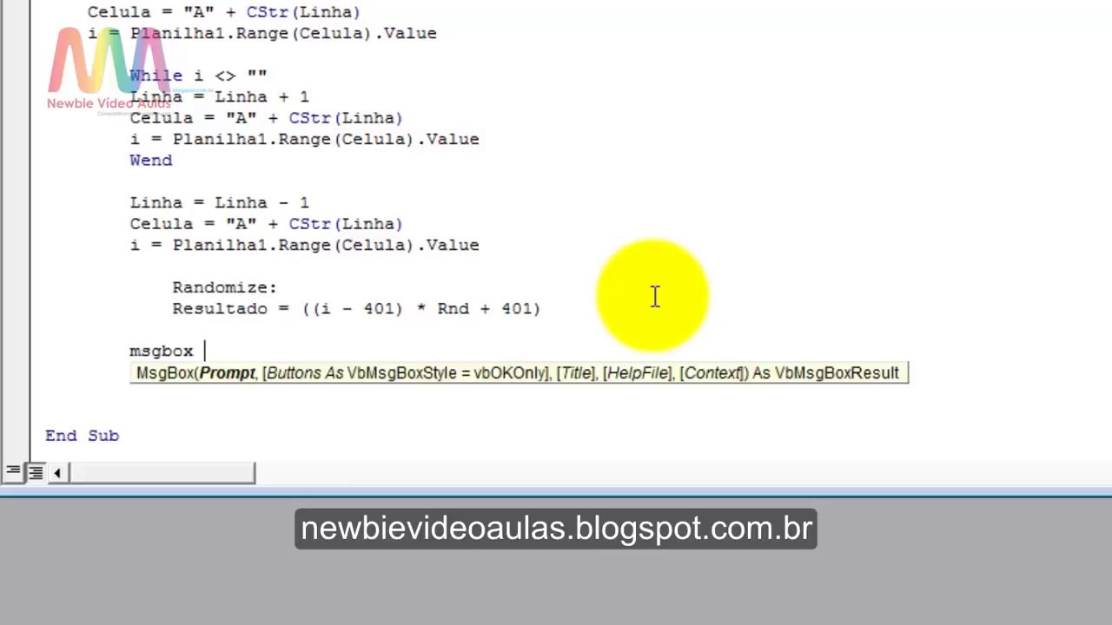
text( ")
text(O)
text( númer)
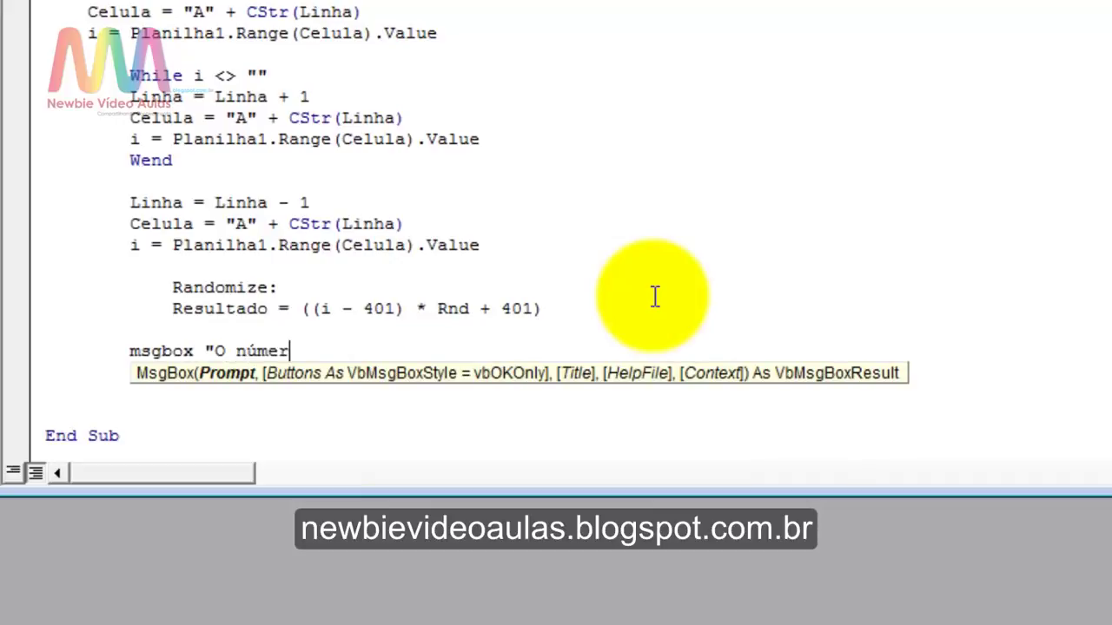
text(o sor)
text(teado é)
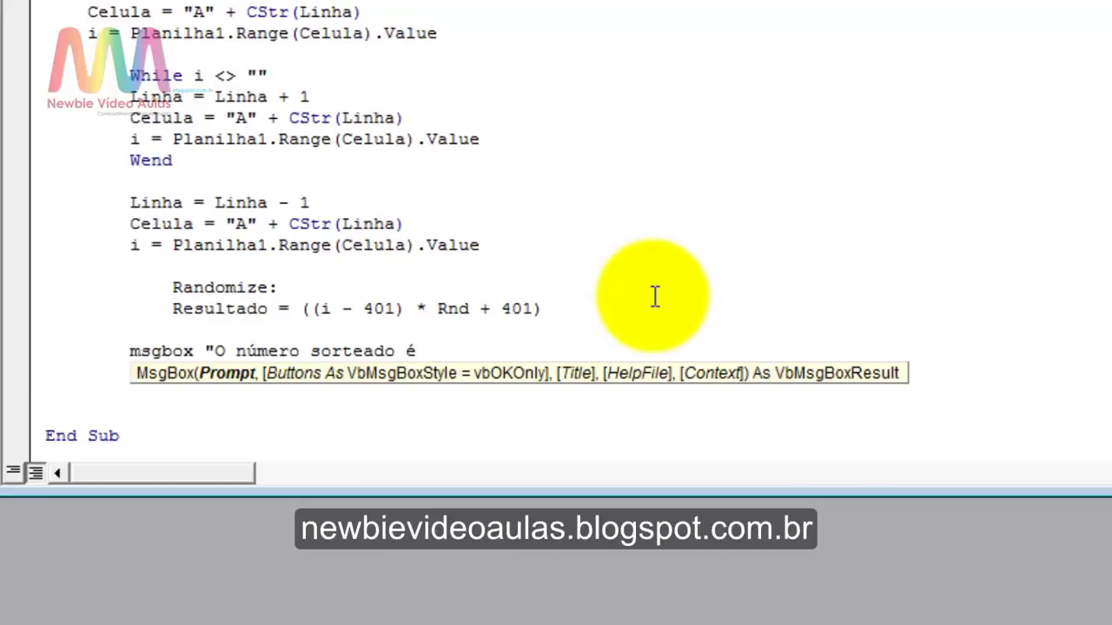
text(: )
text(")
text( +)
text(cs)
text(tr)
text((re)
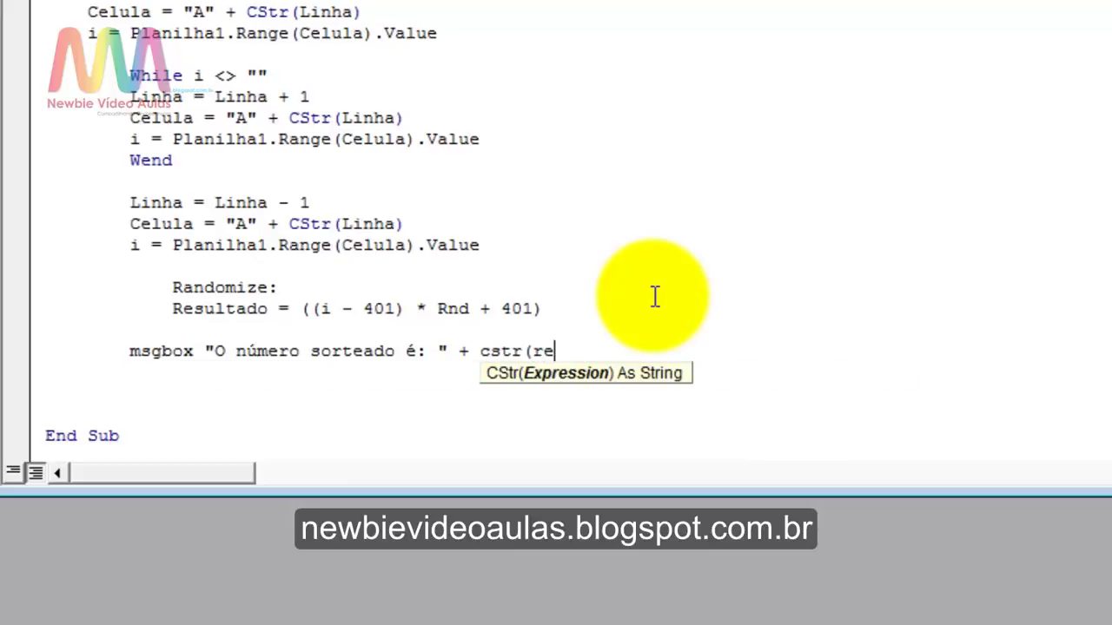
text(sultado))
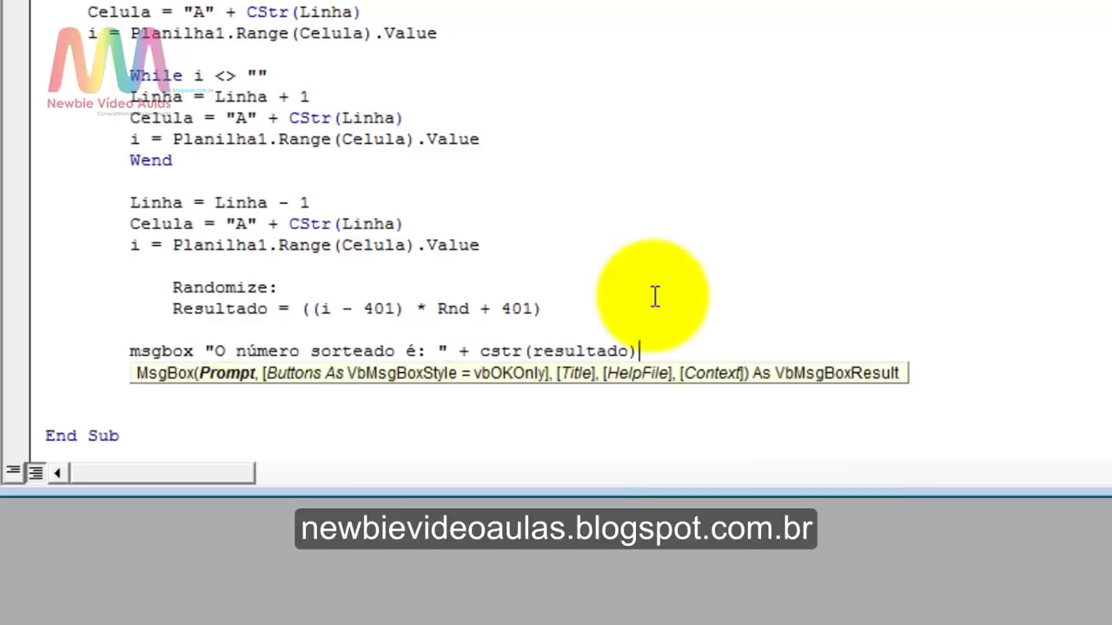
text(,)
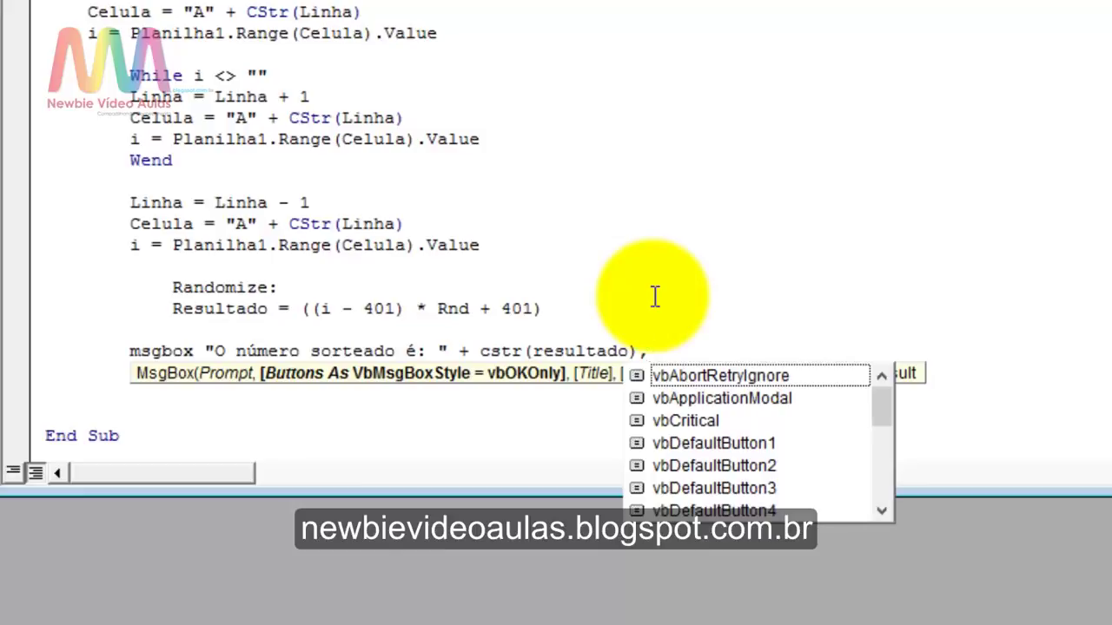
text(vbinform)
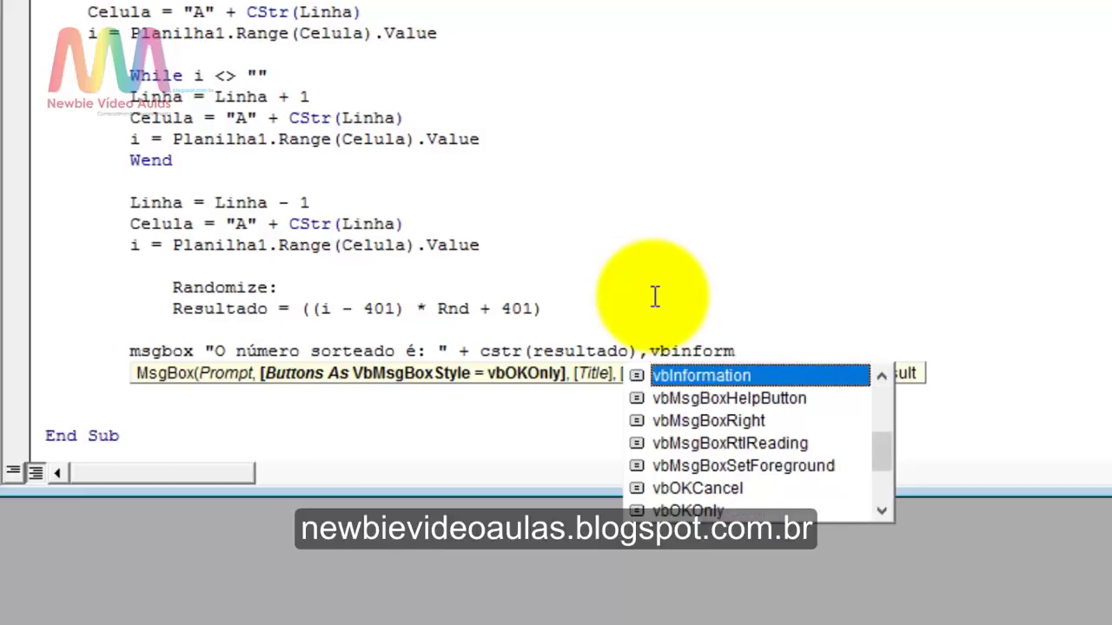
text(,)
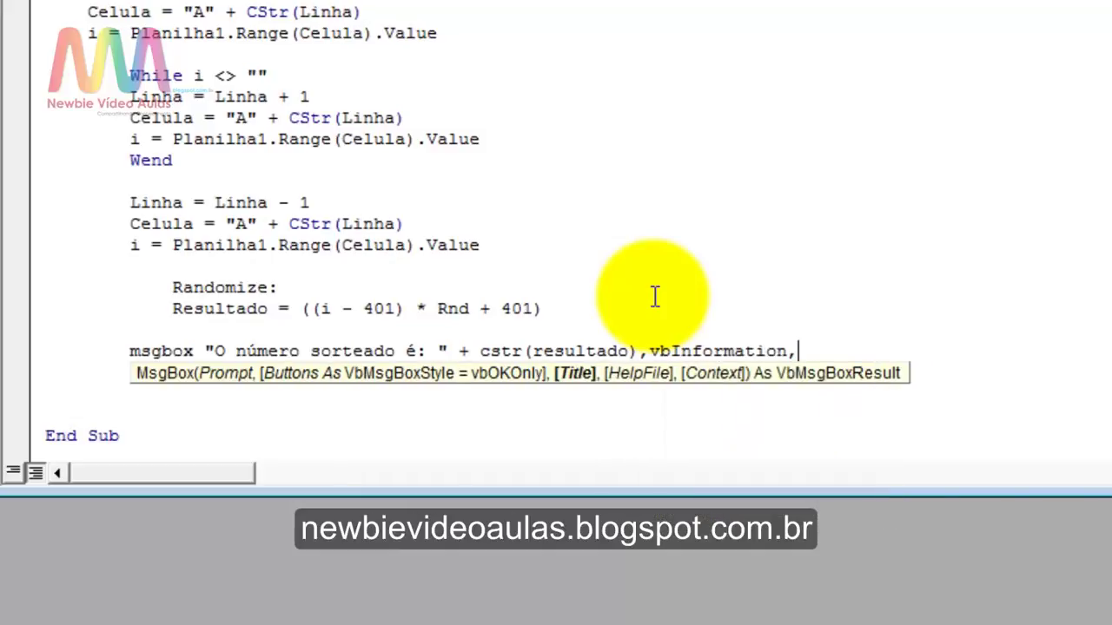
text(")
text(Reasultado)
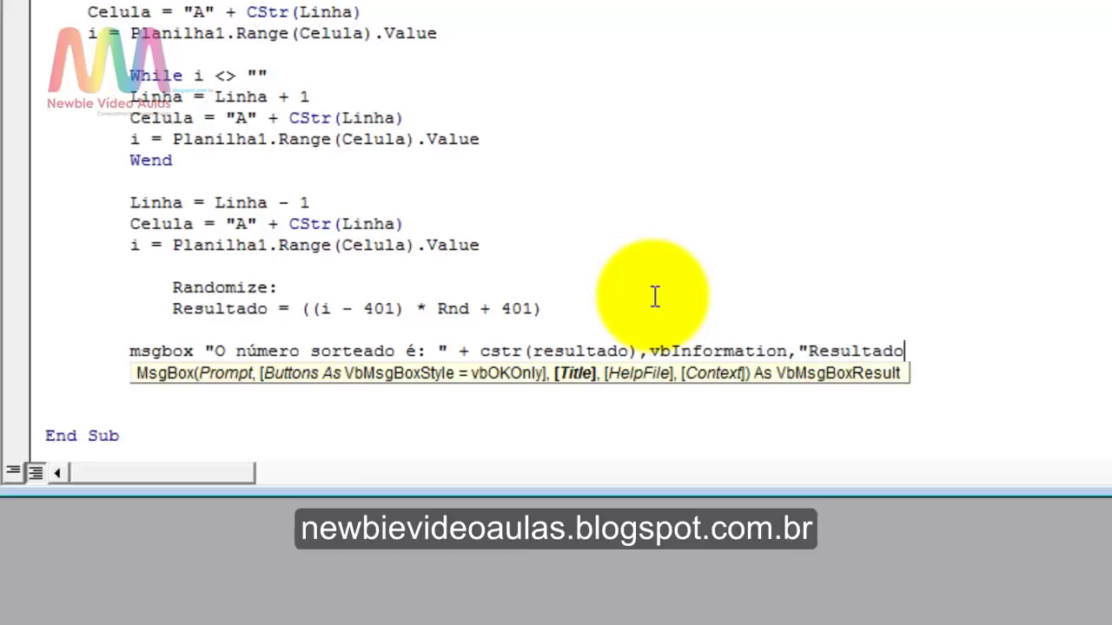
text(")
key(Return)
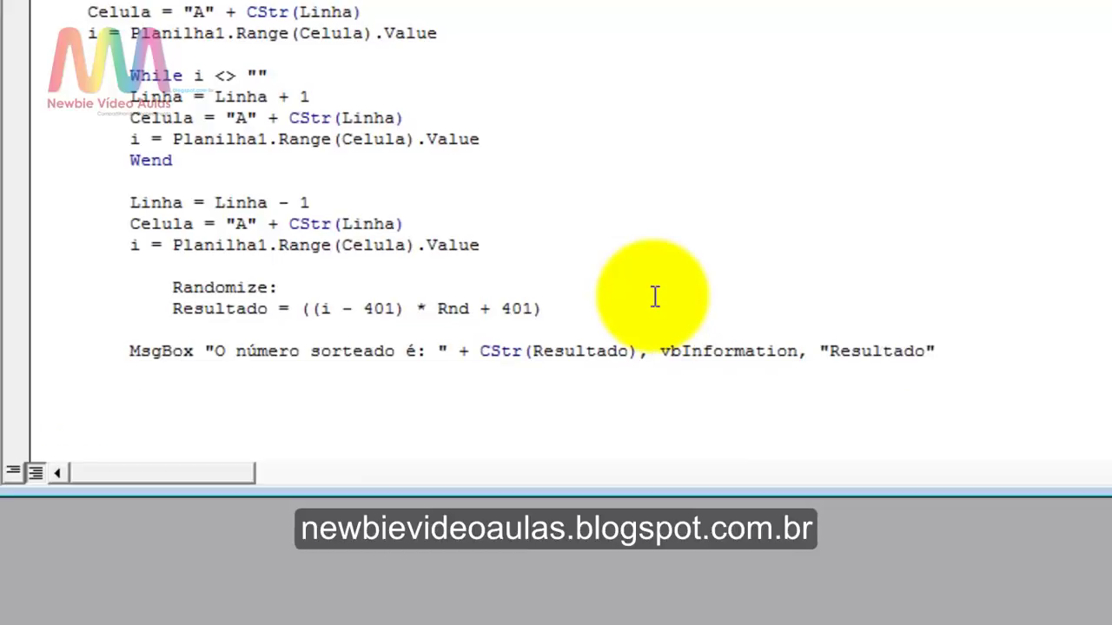
key(Delete)
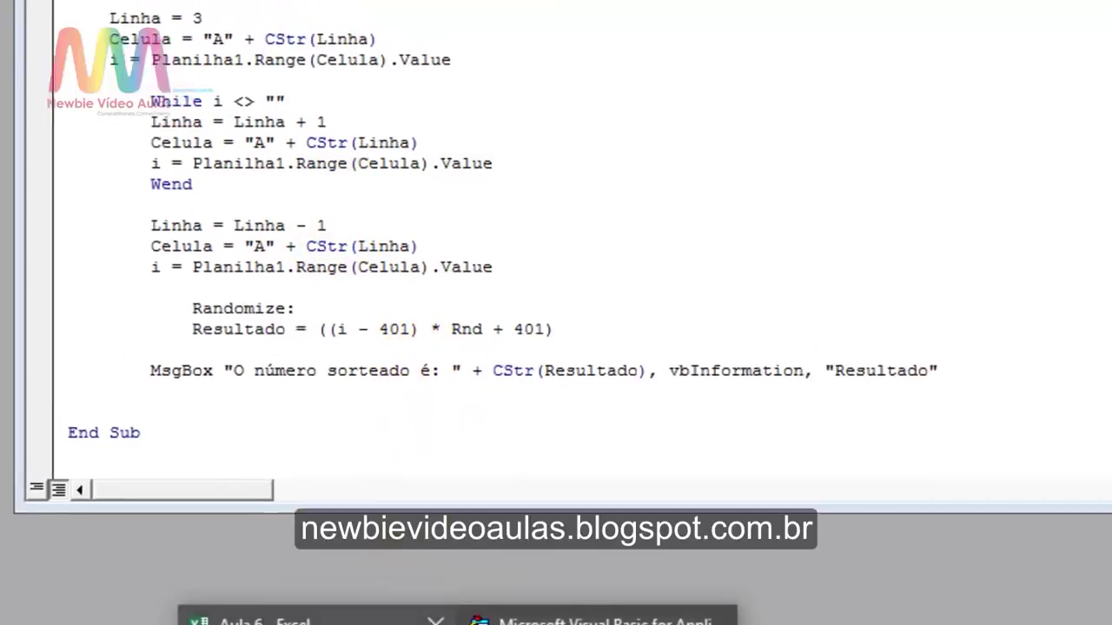
Back in the Aula 6 workbook, draw a form button below Cadastrar and assign it the Sorteio macro
click(248, 608)
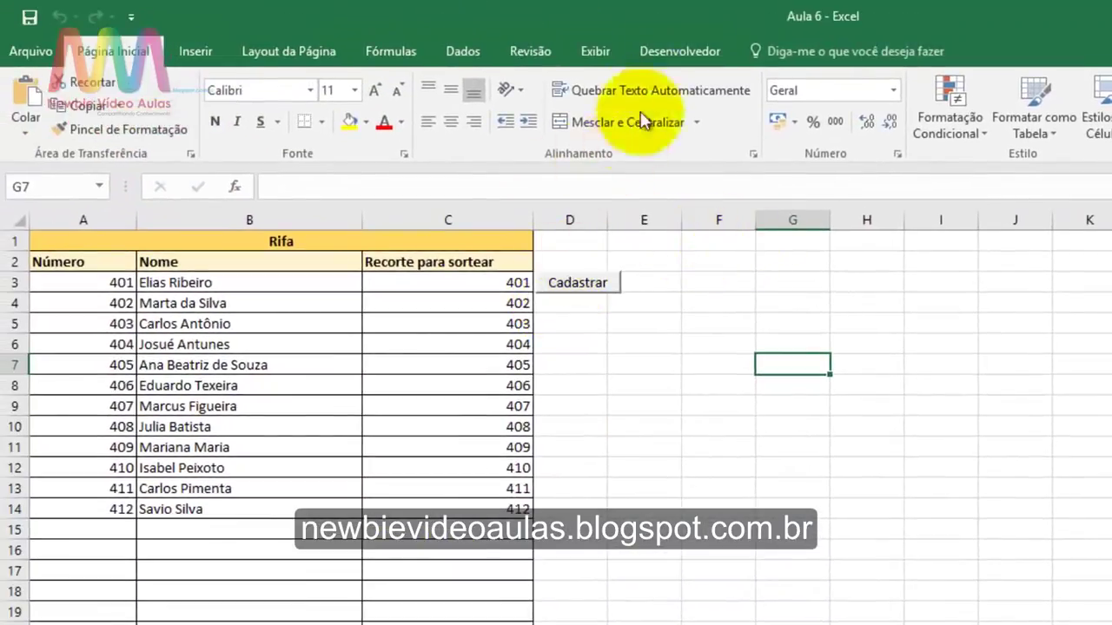
click(654, 53)
click(536, 138)
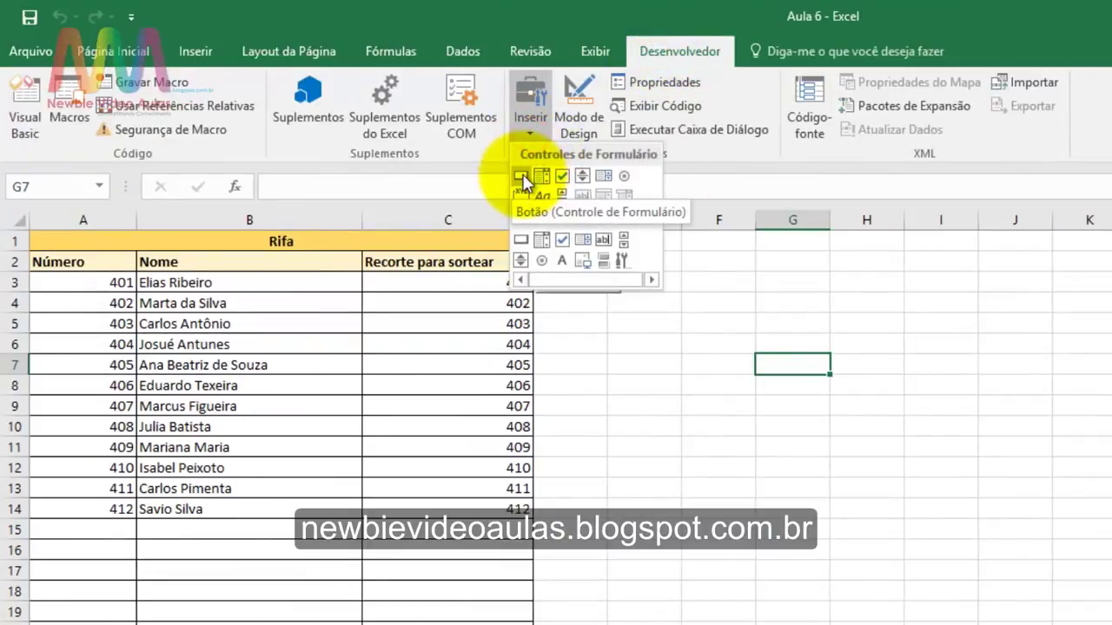
click(521, 177)
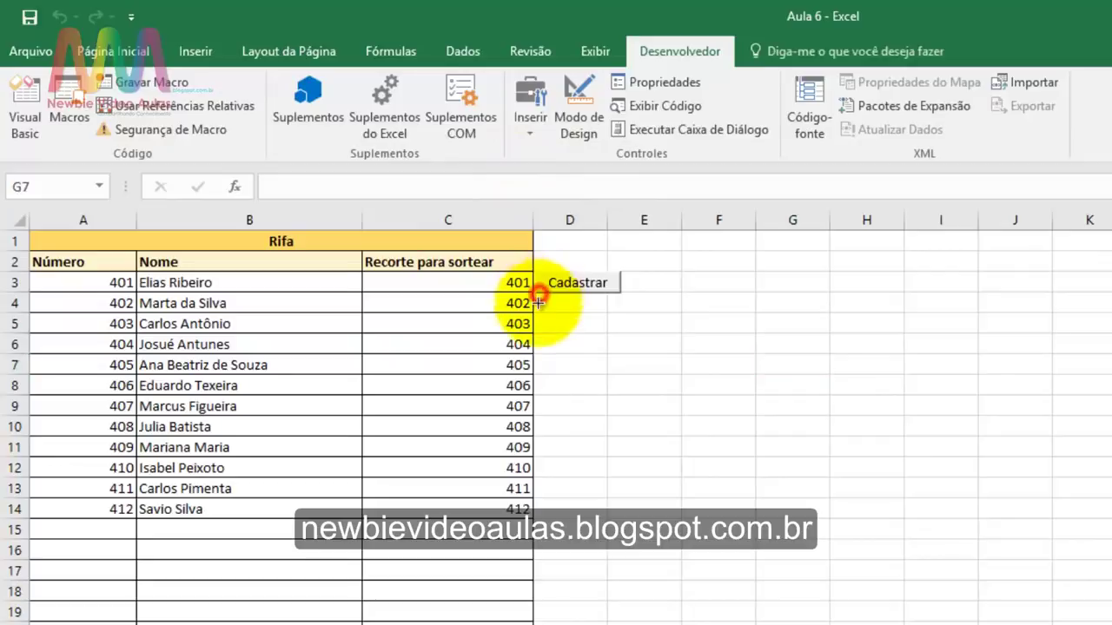
drag(539, 302, 616, 319)
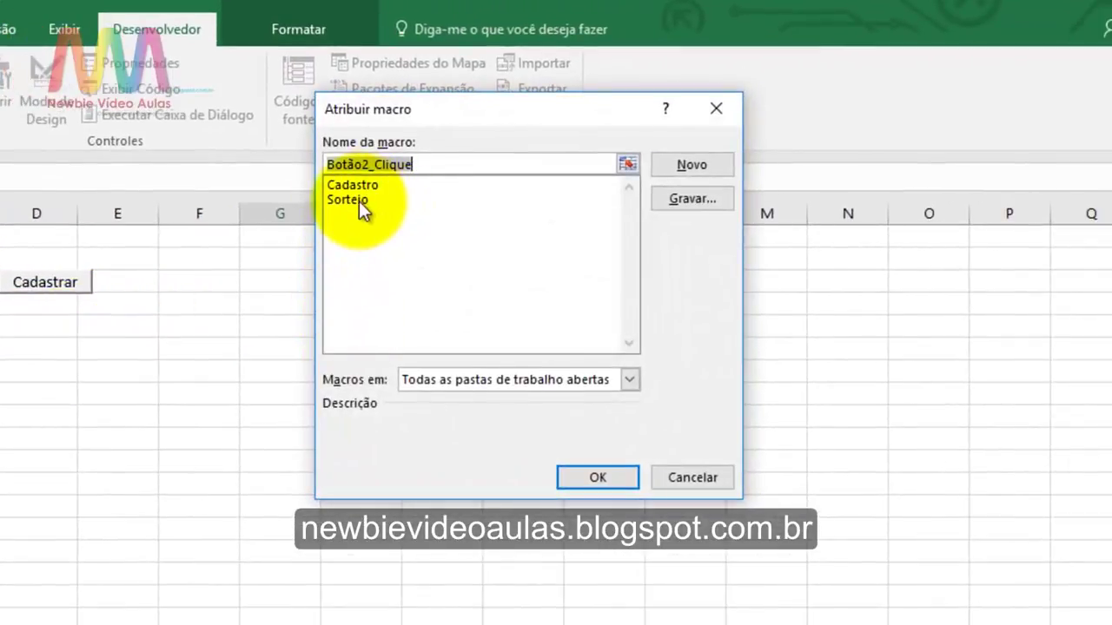
click(358, 200)
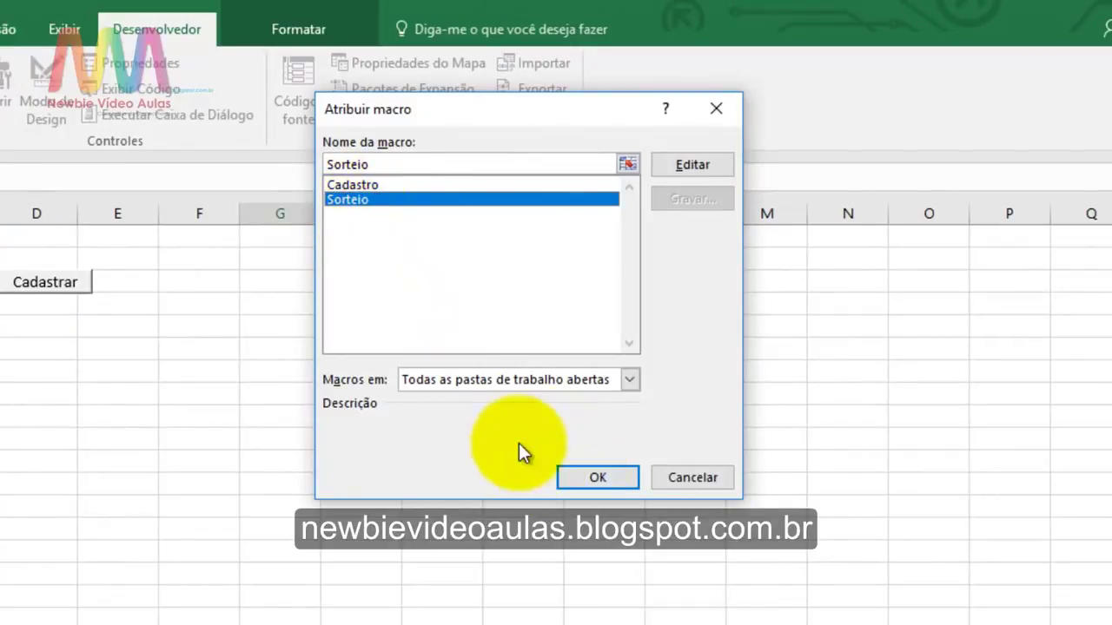
click(589, 476)
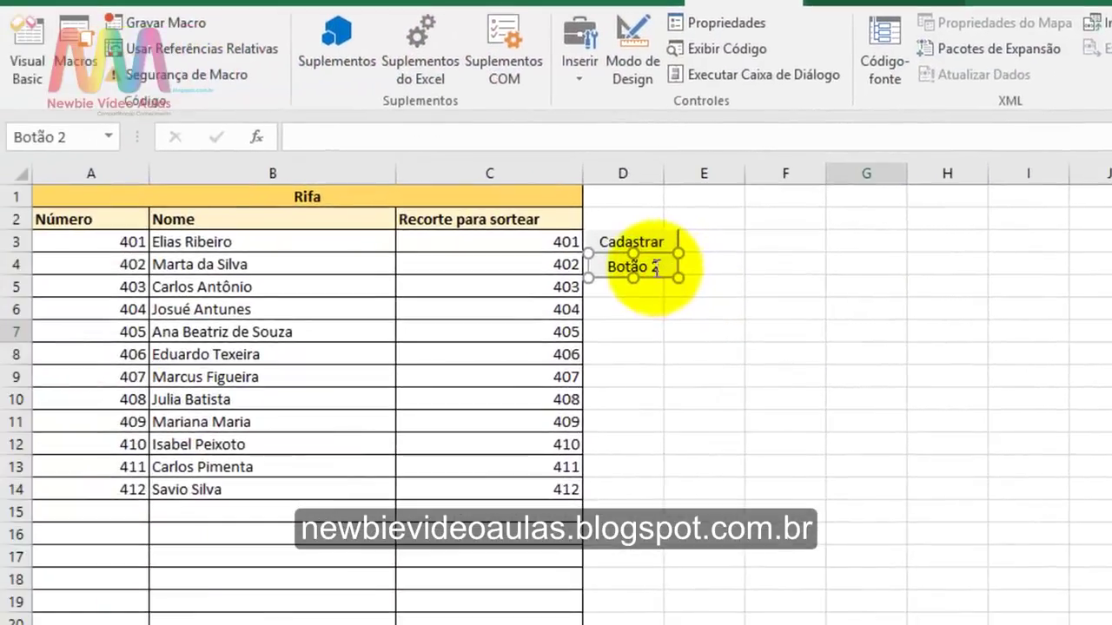
Change the new button's caption from 'Botão 2' to 'Sortear'
click(658, 266)
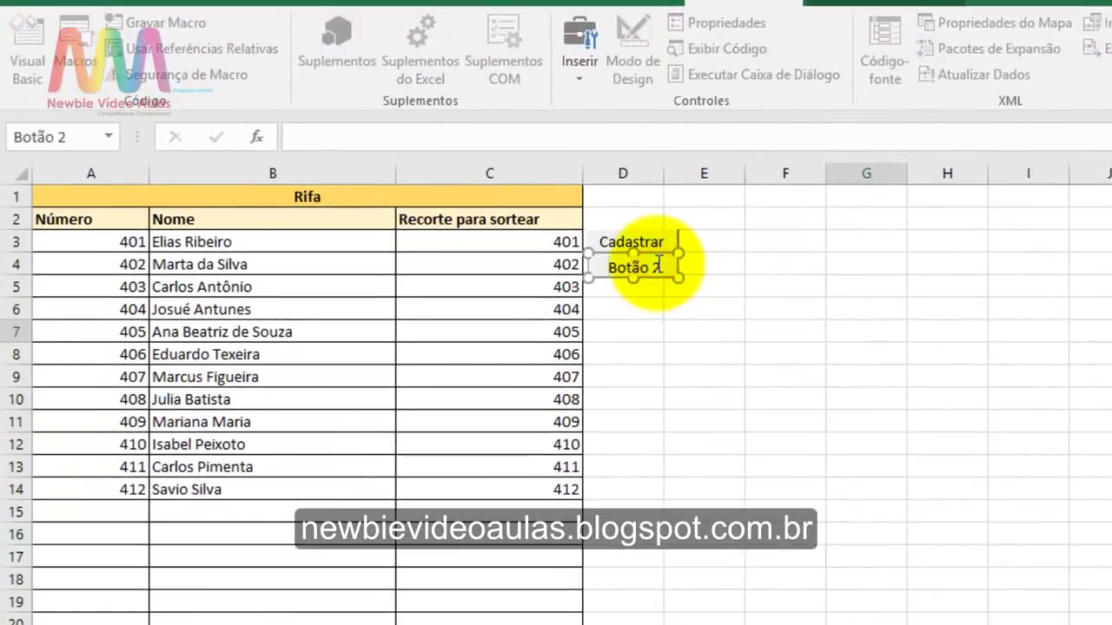
key(BackSpace)
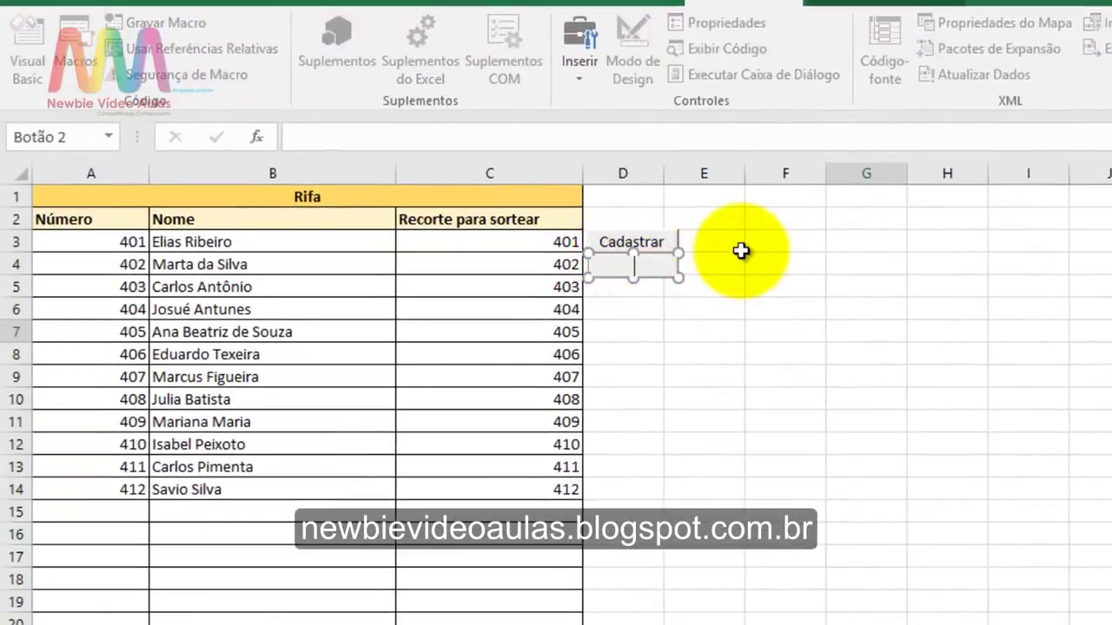
text(Sortear)
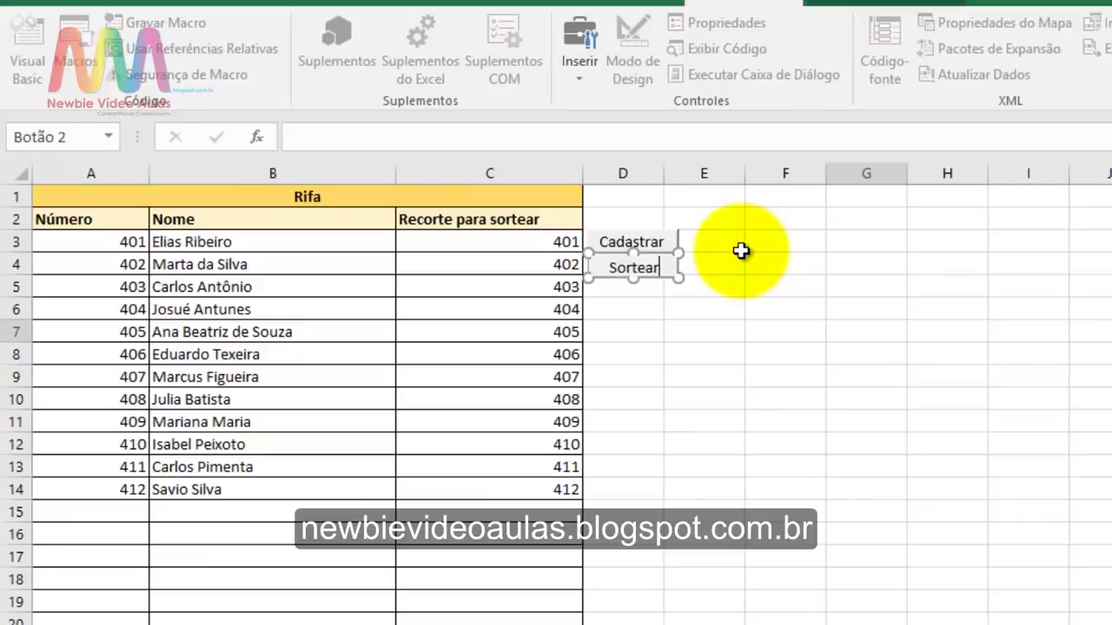
click(786, 306)
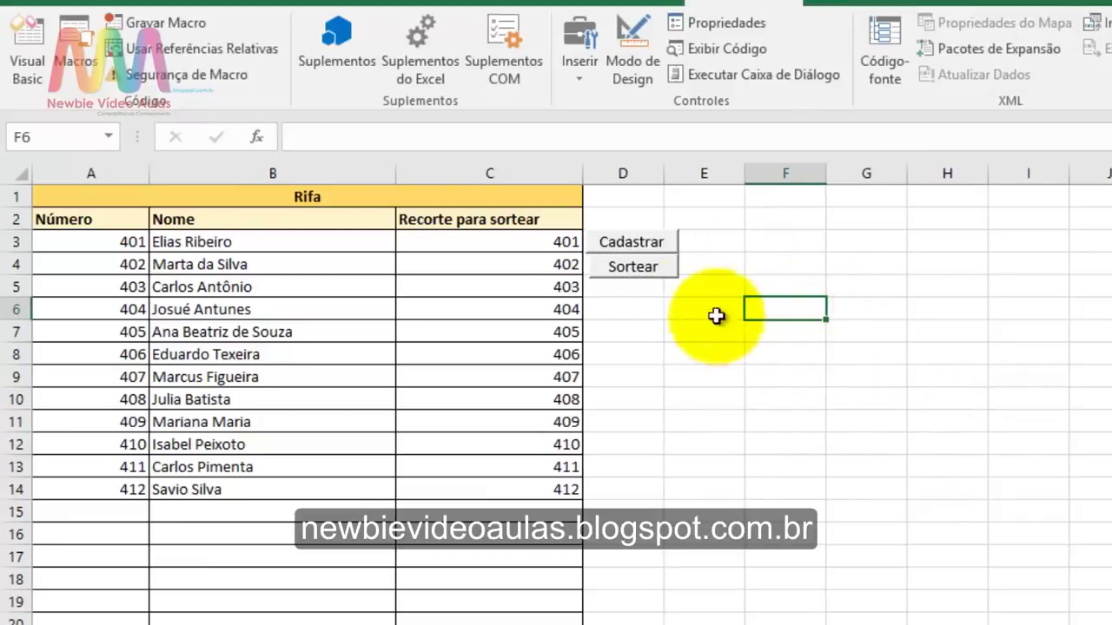
Resize the Sortear button to match the width of Cadastrar
right_click(669, 276)
key(Escape)
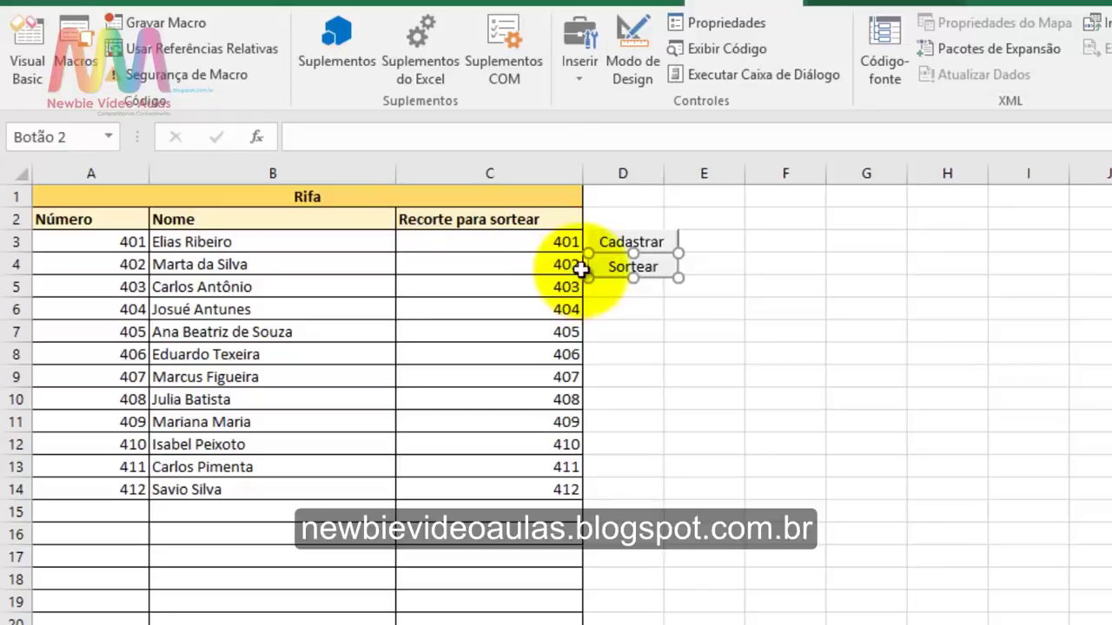
drag(587, 252, 579, 252)
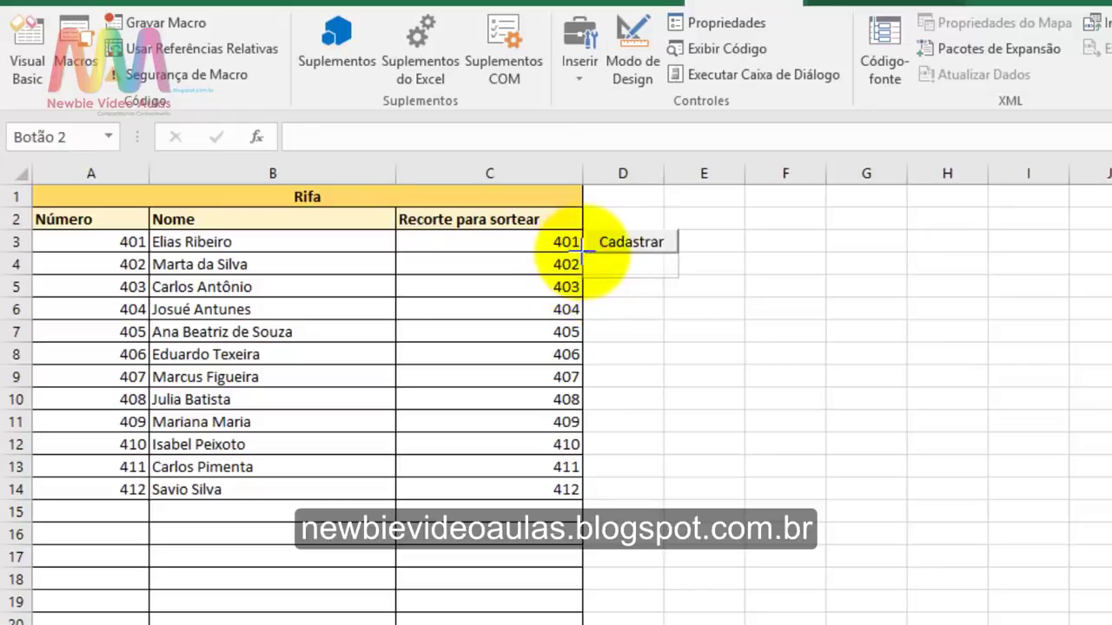
text(Sortear)
click(784, 290)
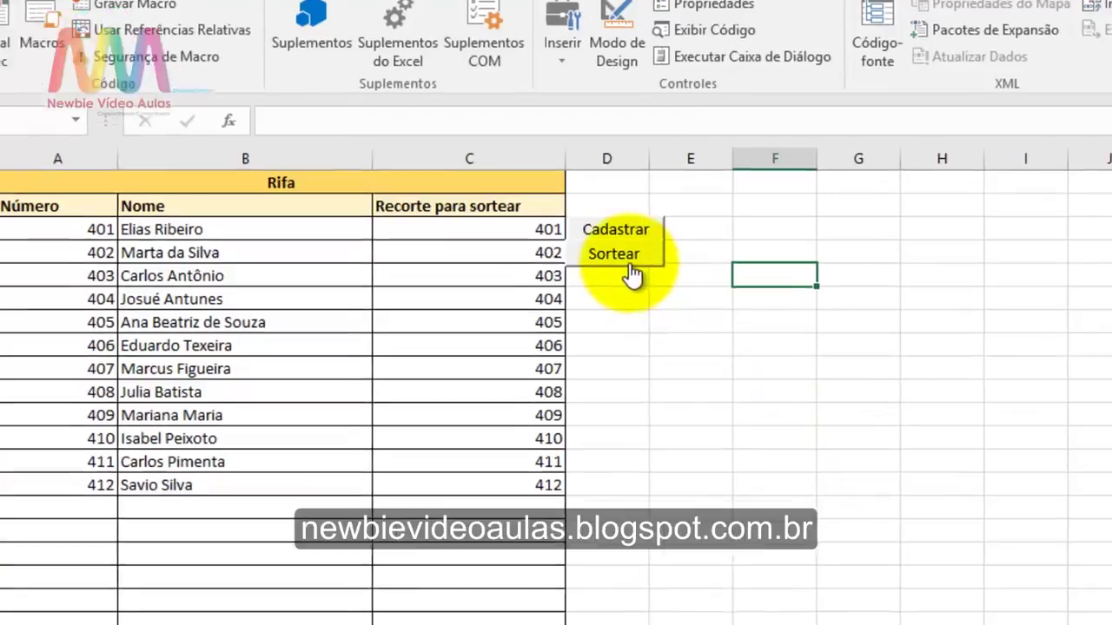
click(647, 278)
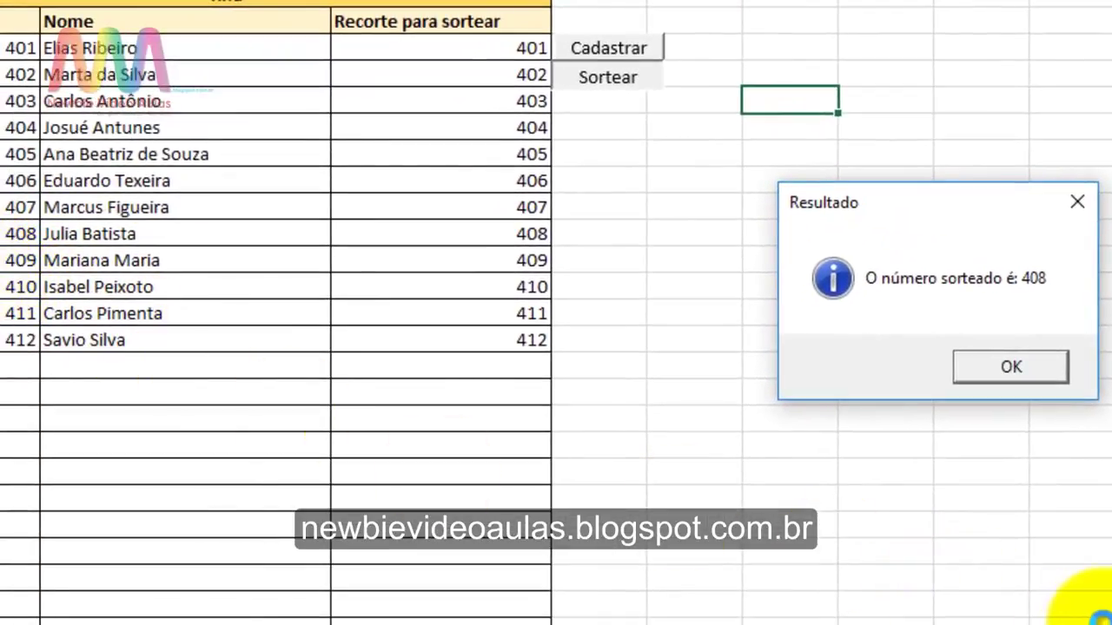
click(1019, 369)
click(640, 81)
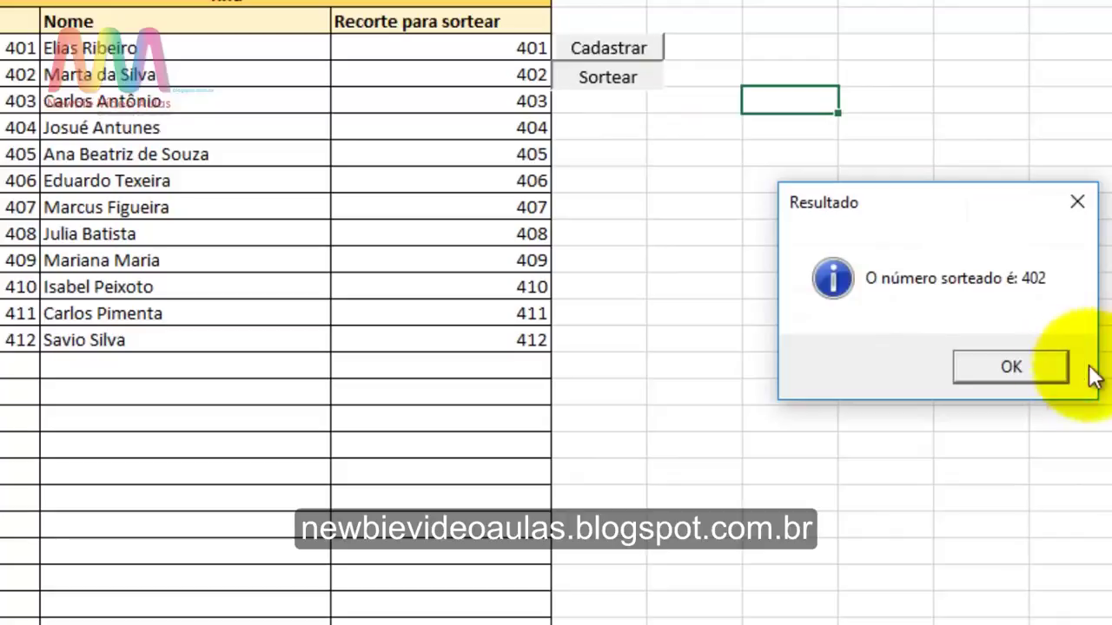
click(1047, 367)
click(605, 77)
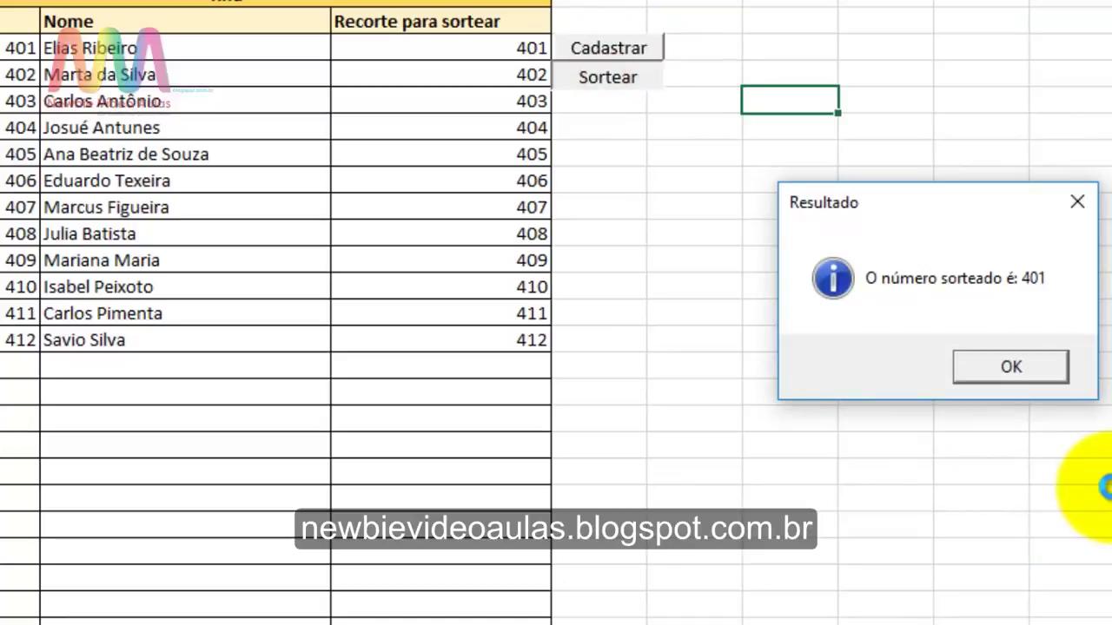
click(1015, 375)
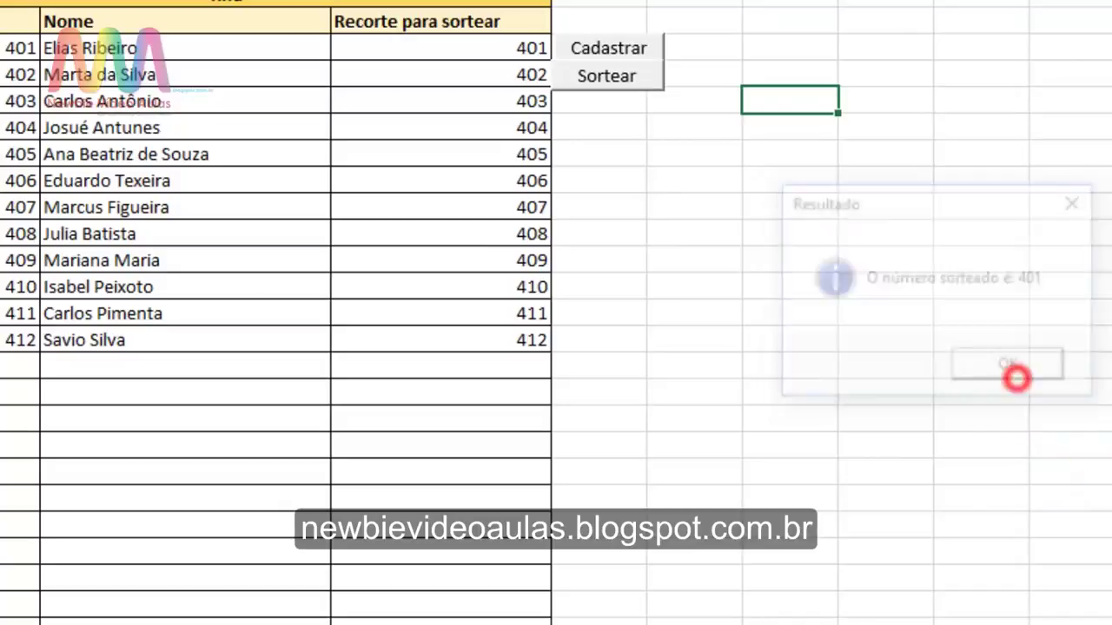